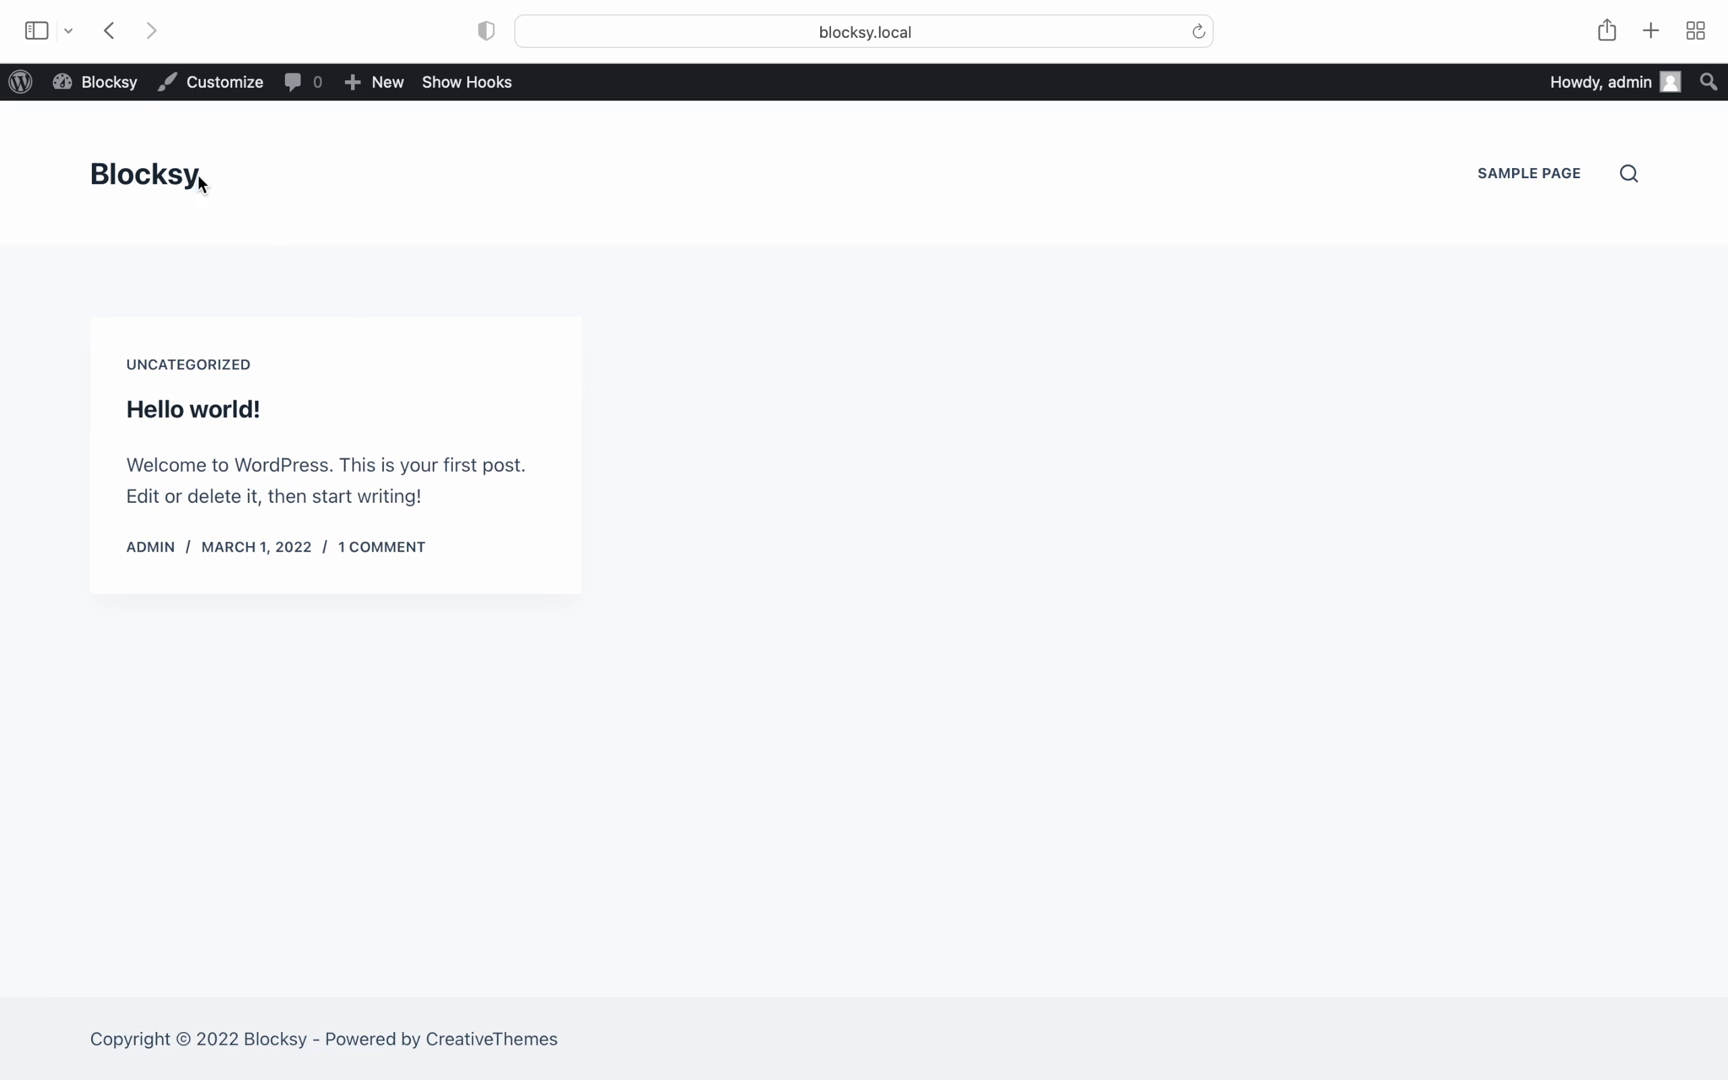
Step: Start importing the Garderobe starter site from Blocksy's Starter Sites, past the child-theme step
{"action": "left_click", "coordinate": [122, 97]}
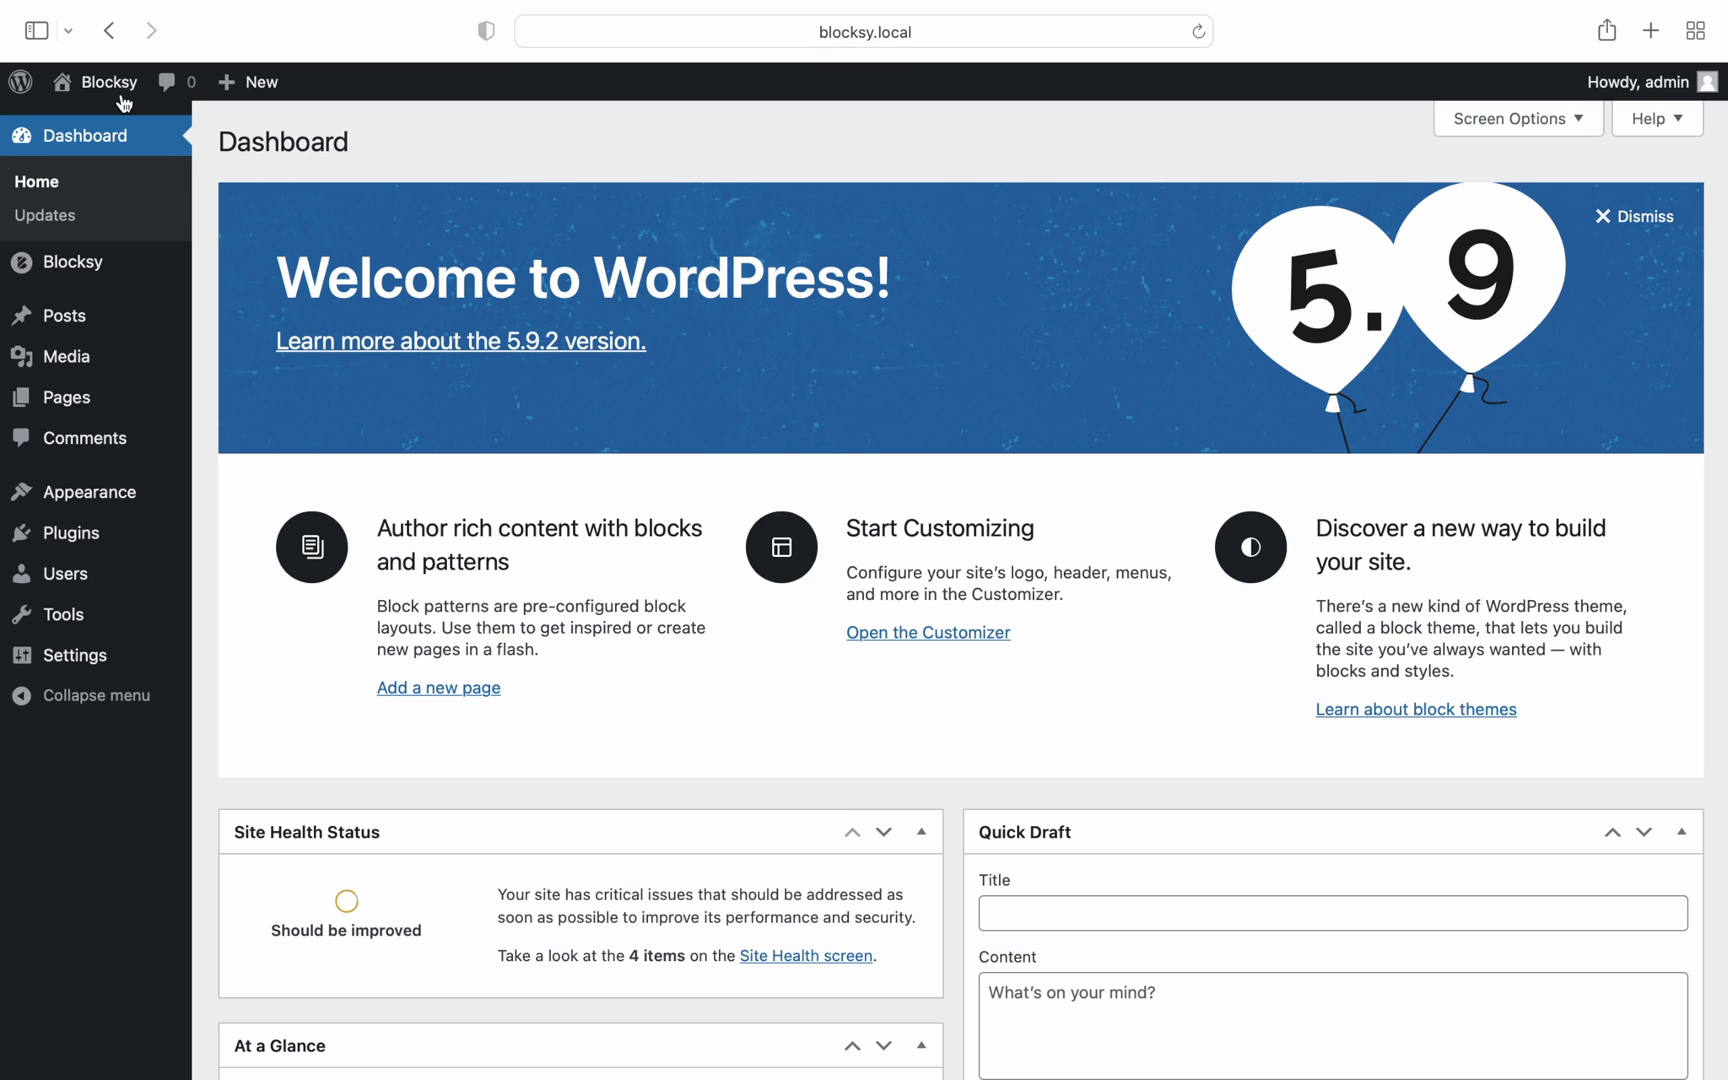
{"action": "left_click", "coordinate": [130, 268]}
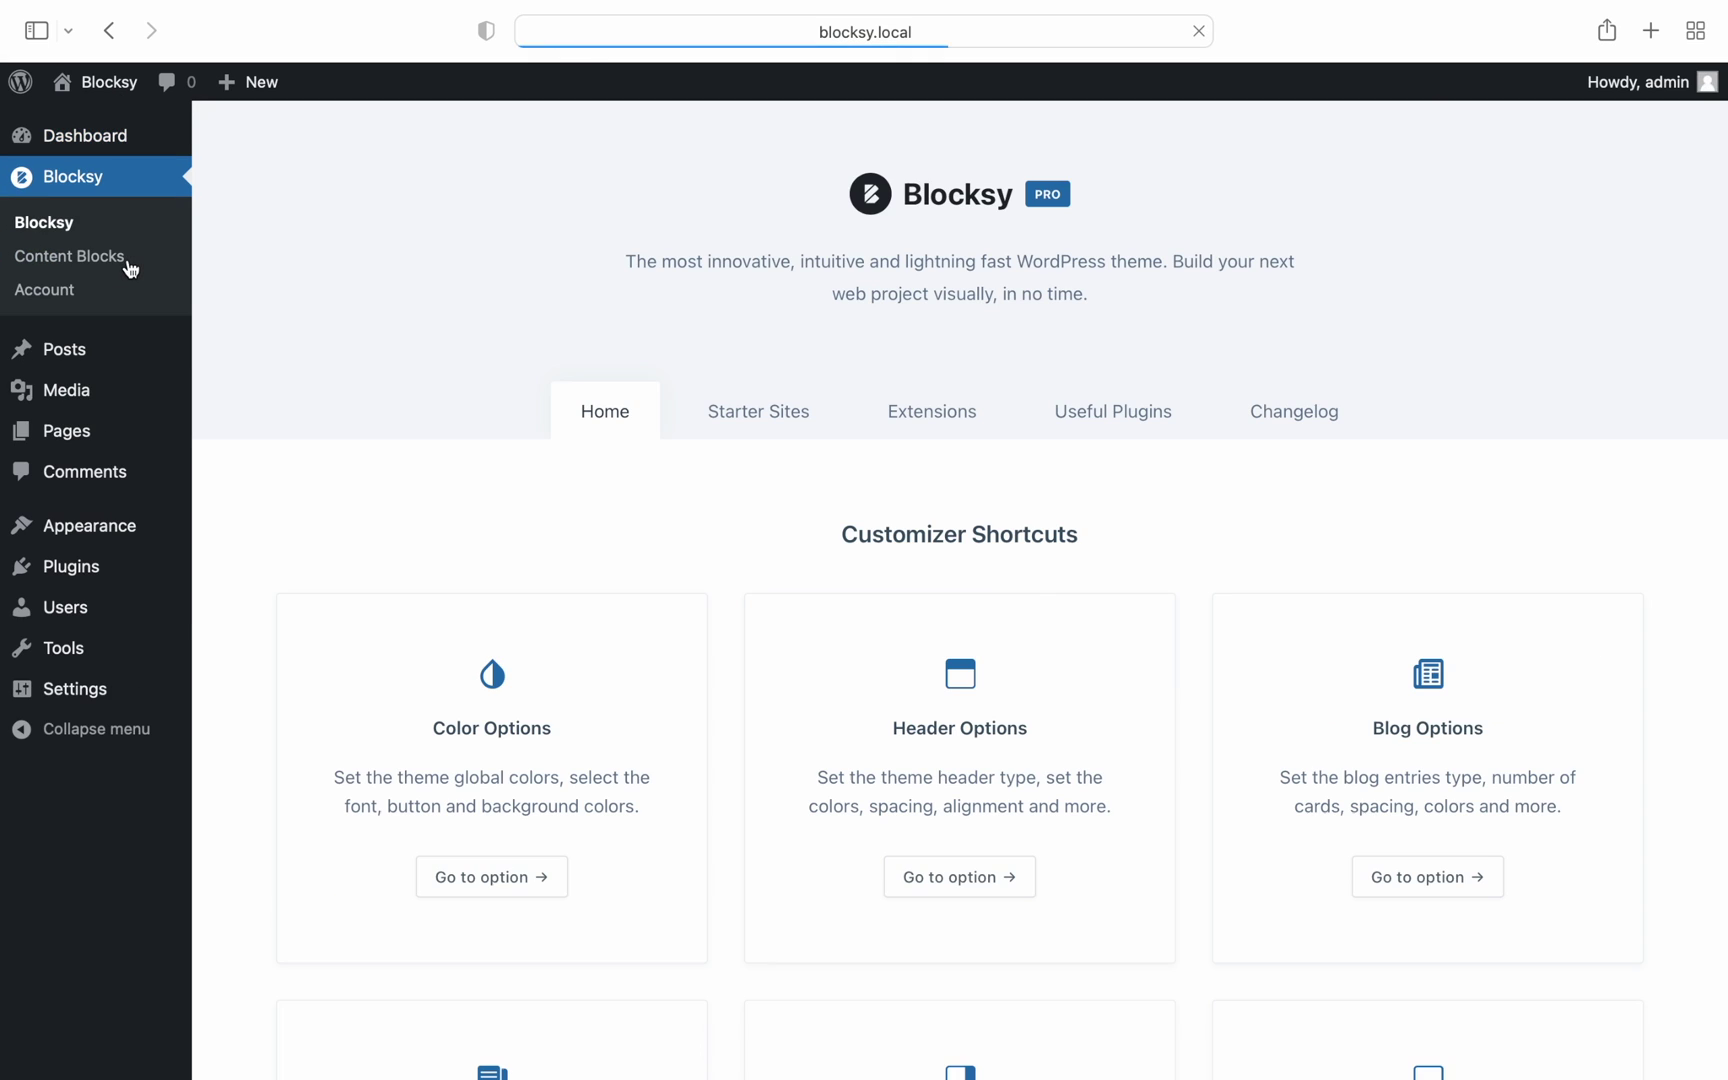
{"action": "left_click", "coordinate": [742, 435]}
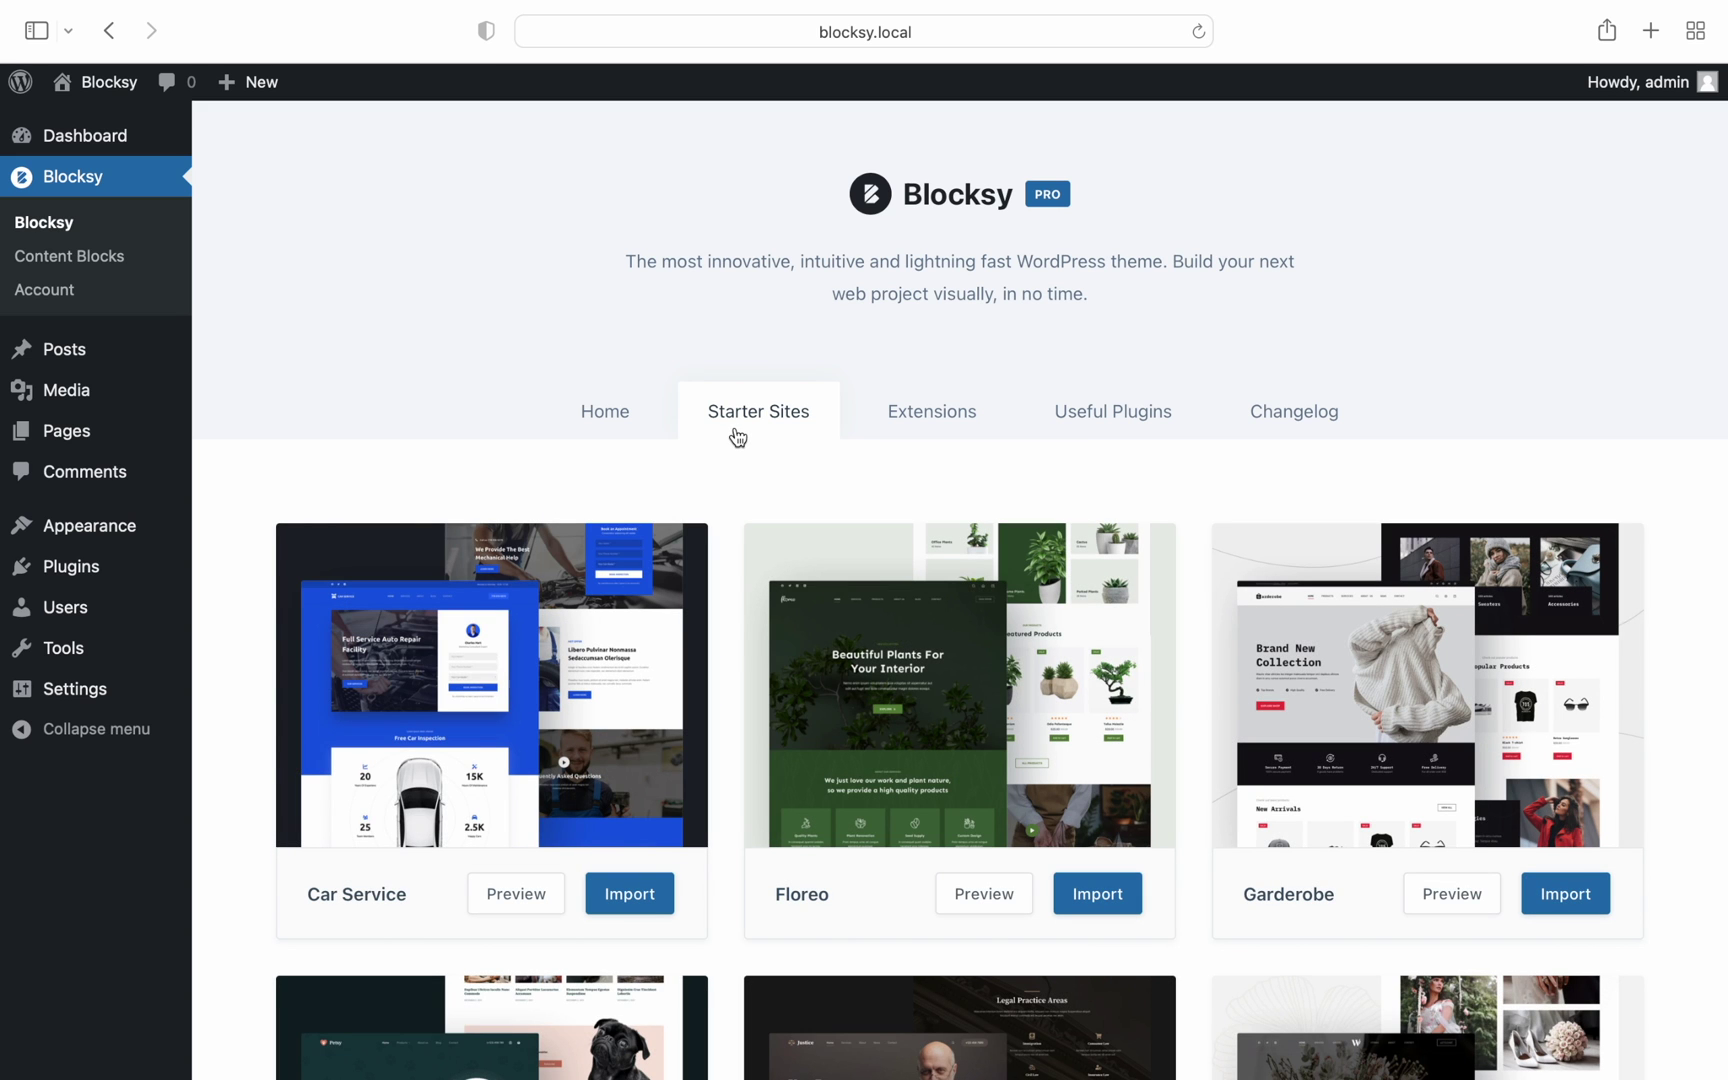
{"action": "mouse_move", "coordinate": [1352, 692]}
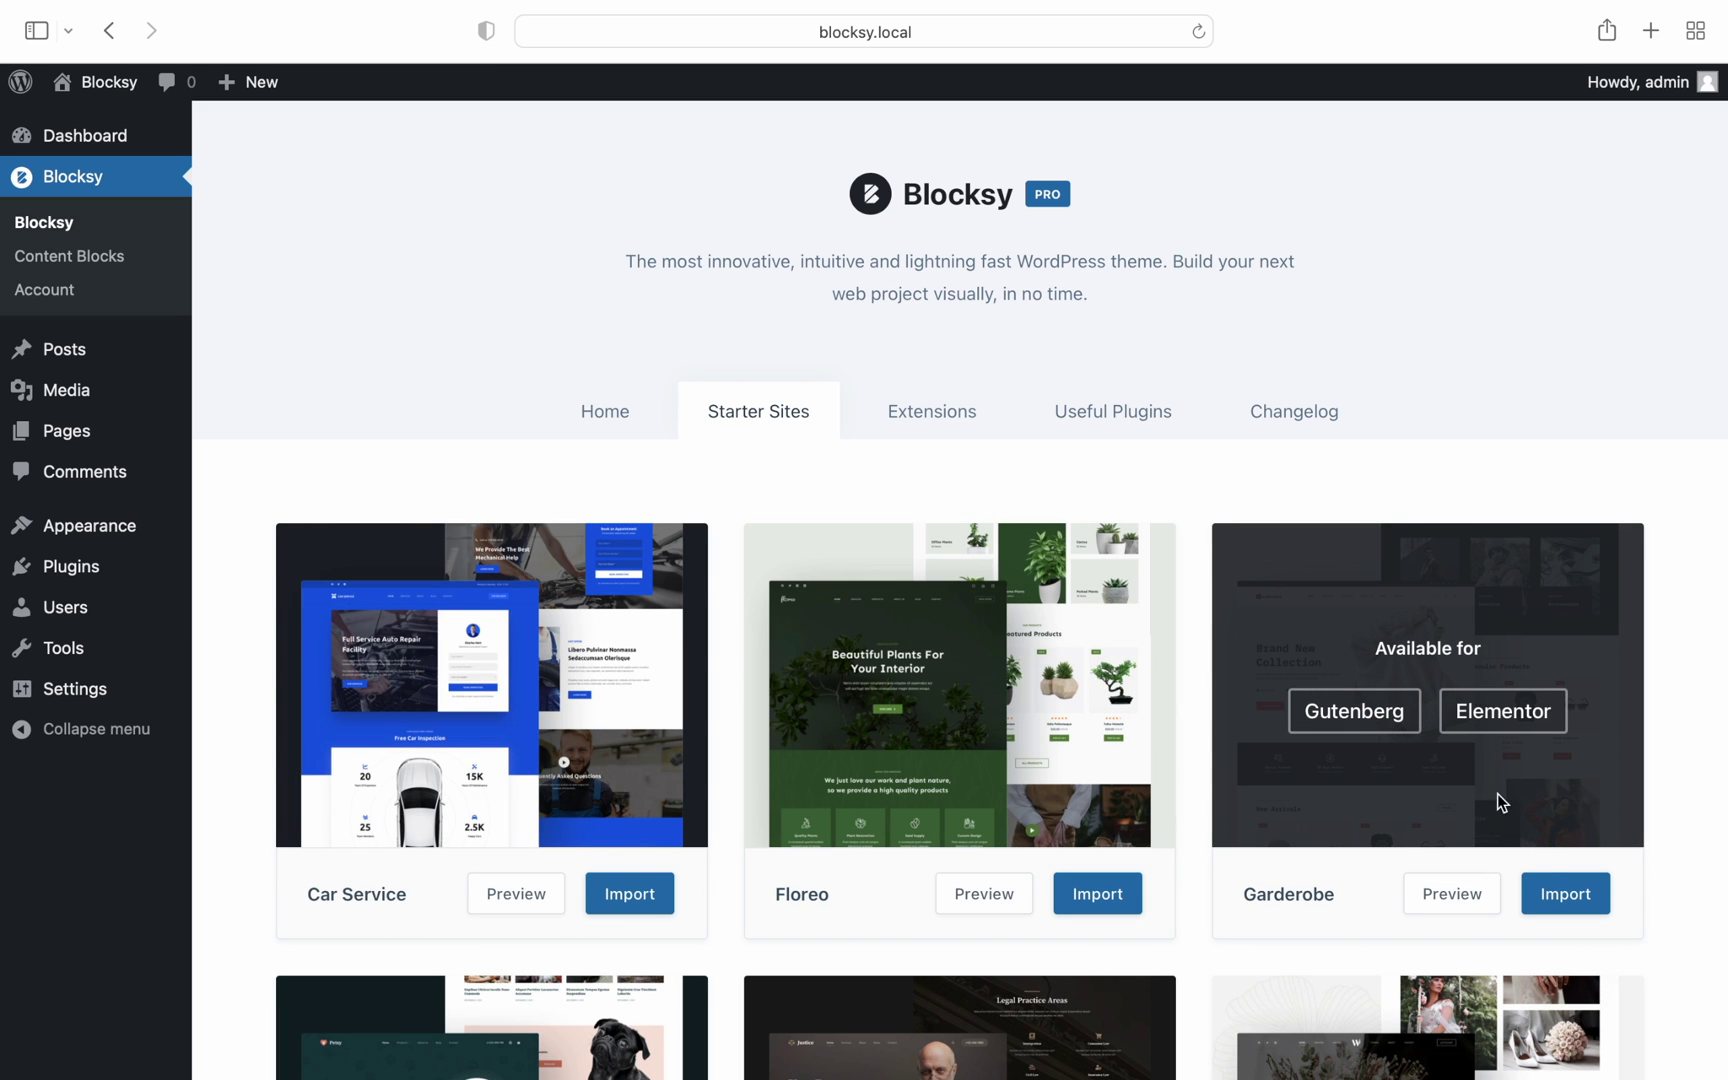
{"action": "left_click", "coordinate": [1563, 893]}
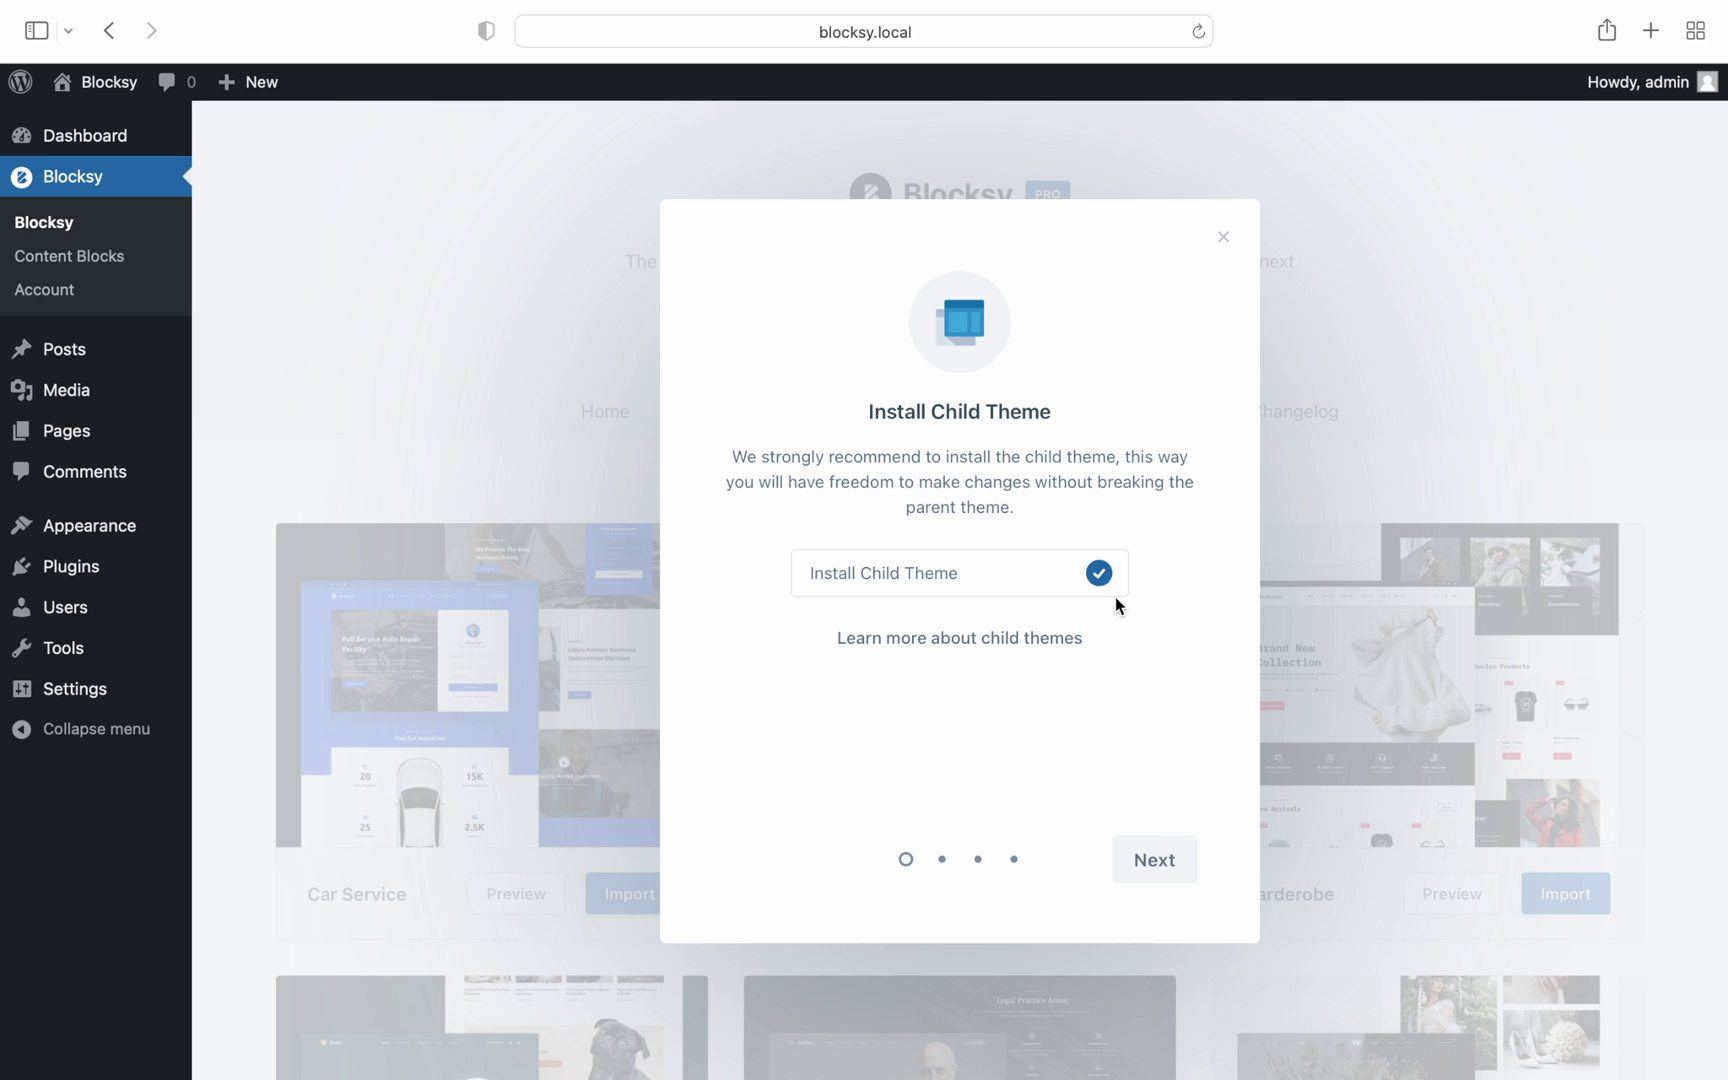
{"action": "left_click", "coordinate": [1180, 873]}
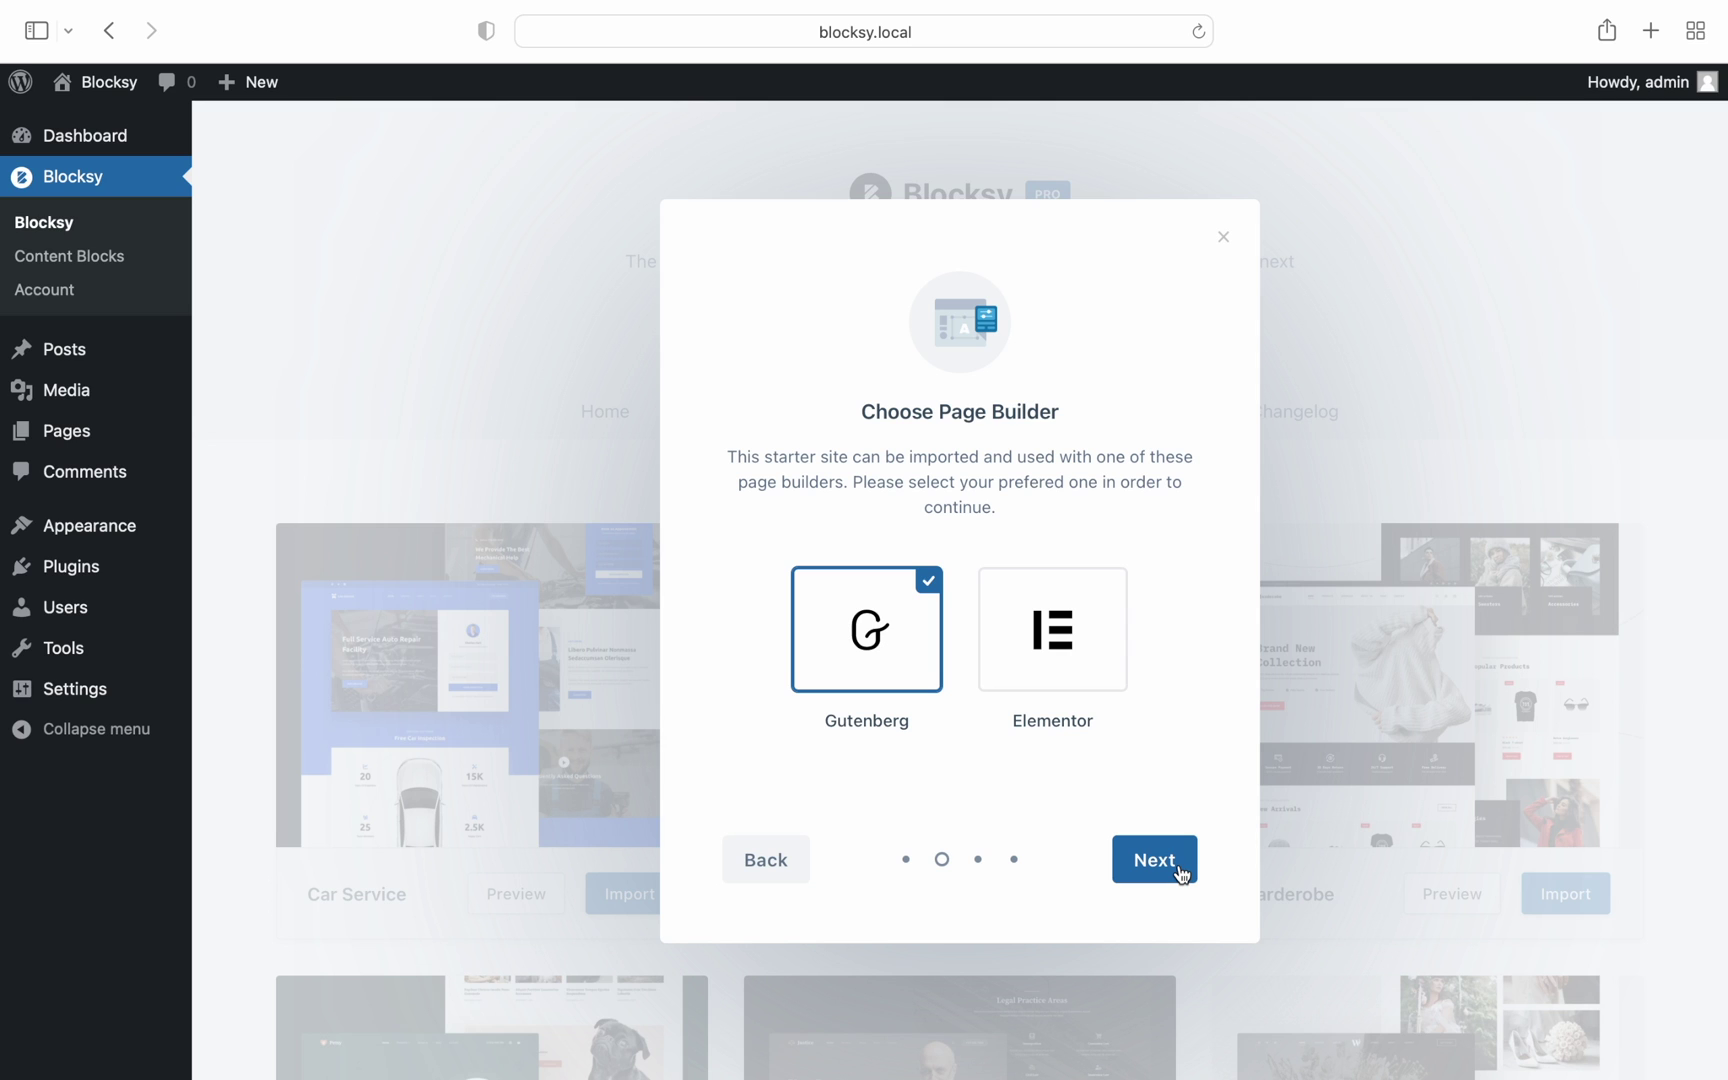
Step: Keep Gutenberg as page builder, continue past required plugins, and begin the Garderobe install
{"action": "left_click", "coordinate": [1181, 874]}
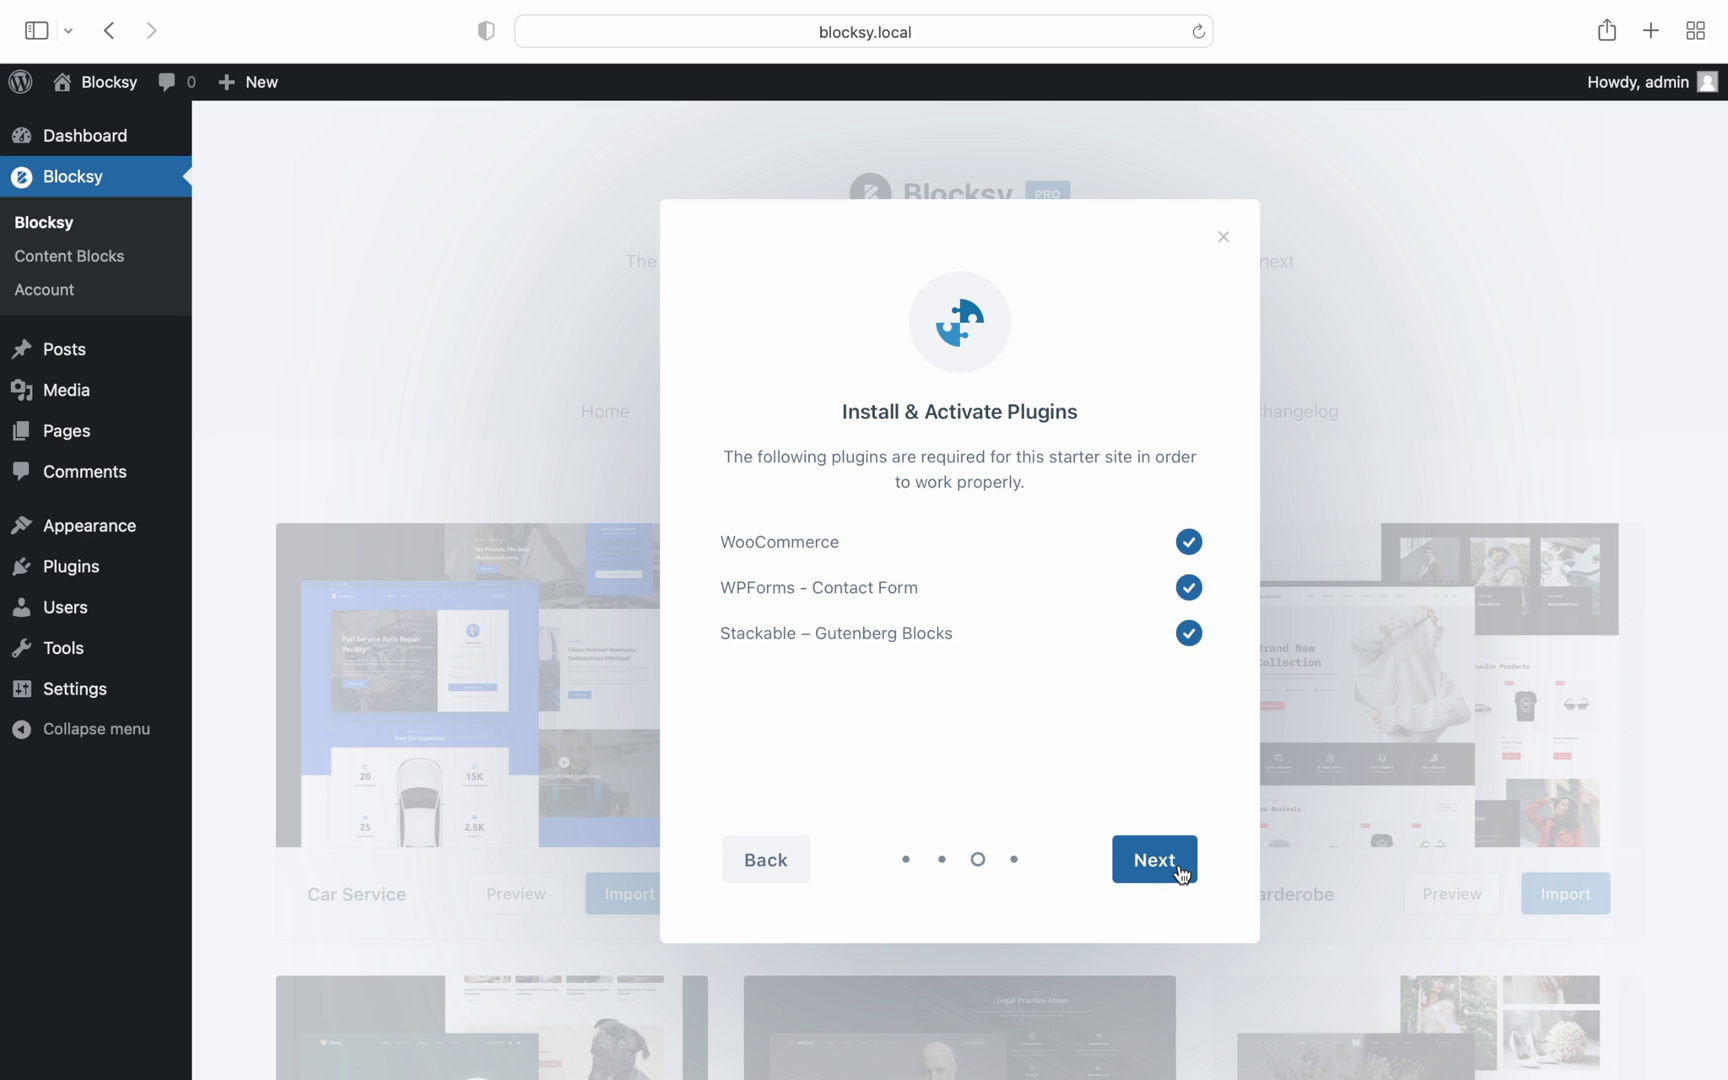
{"action": "left_click", "coordinate": [1181, 875]}
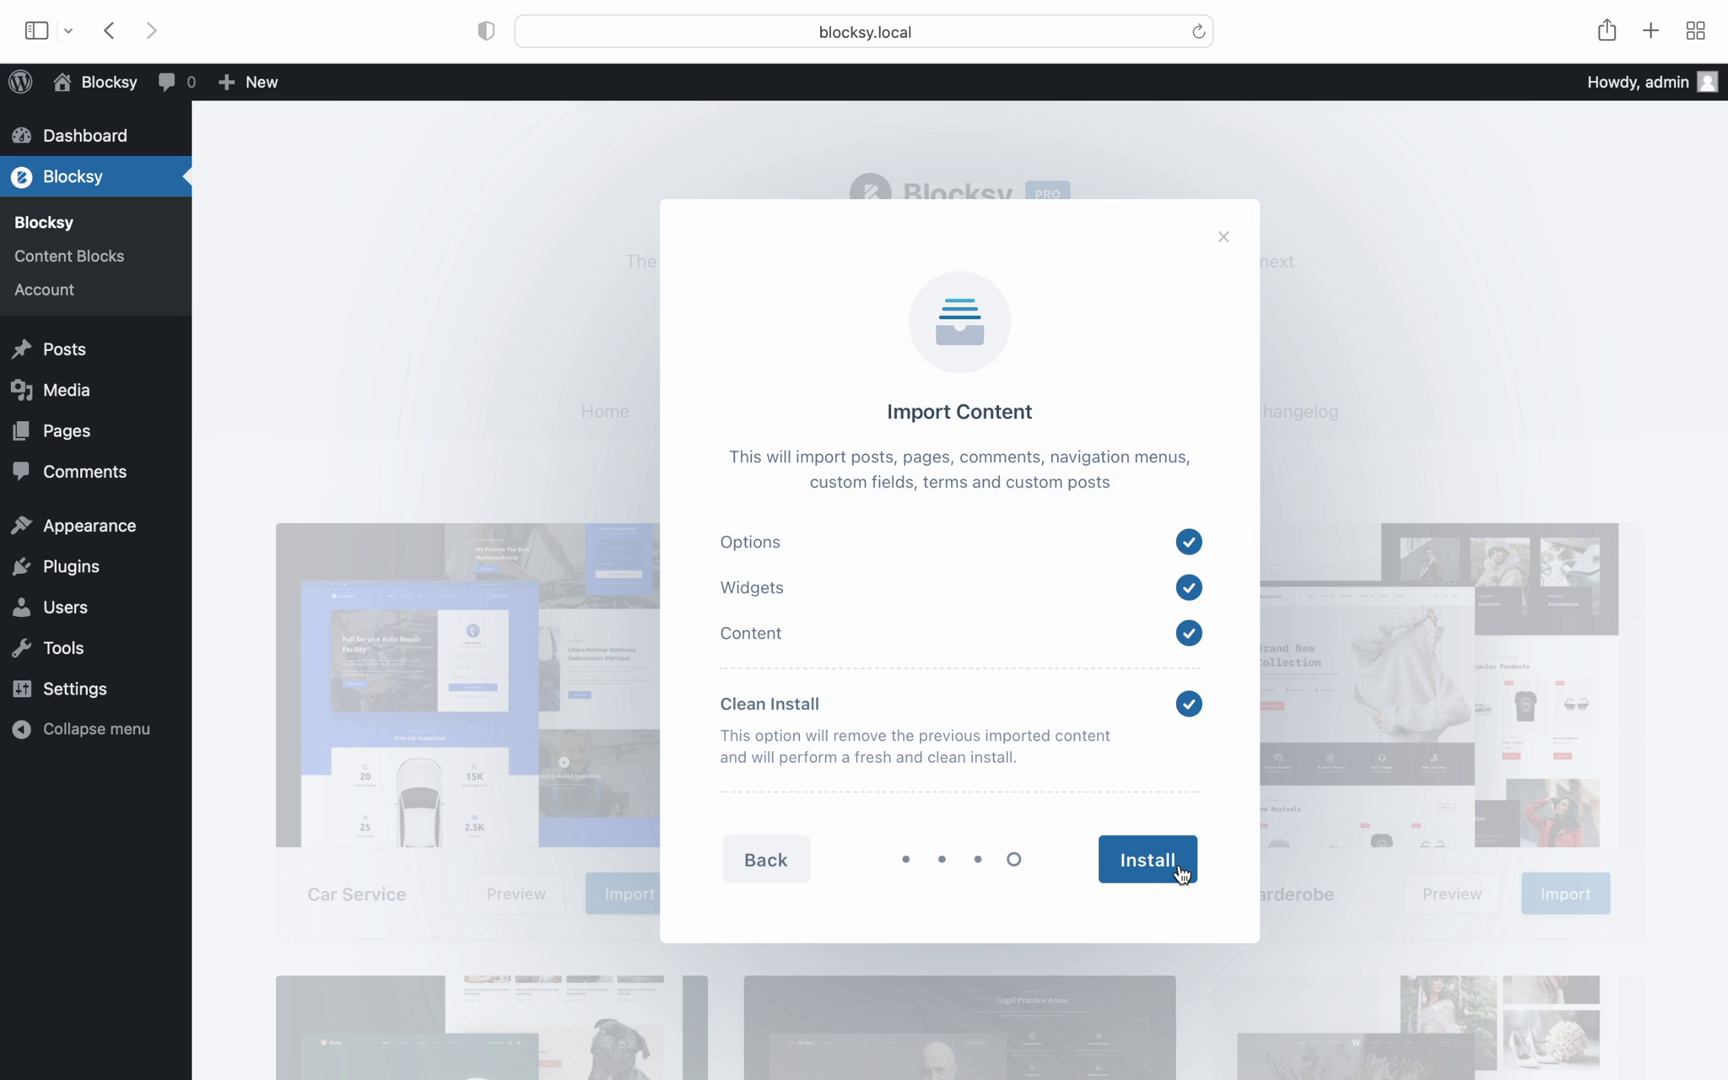
{"action": "left_click", "coordinate": [1181, 875]}
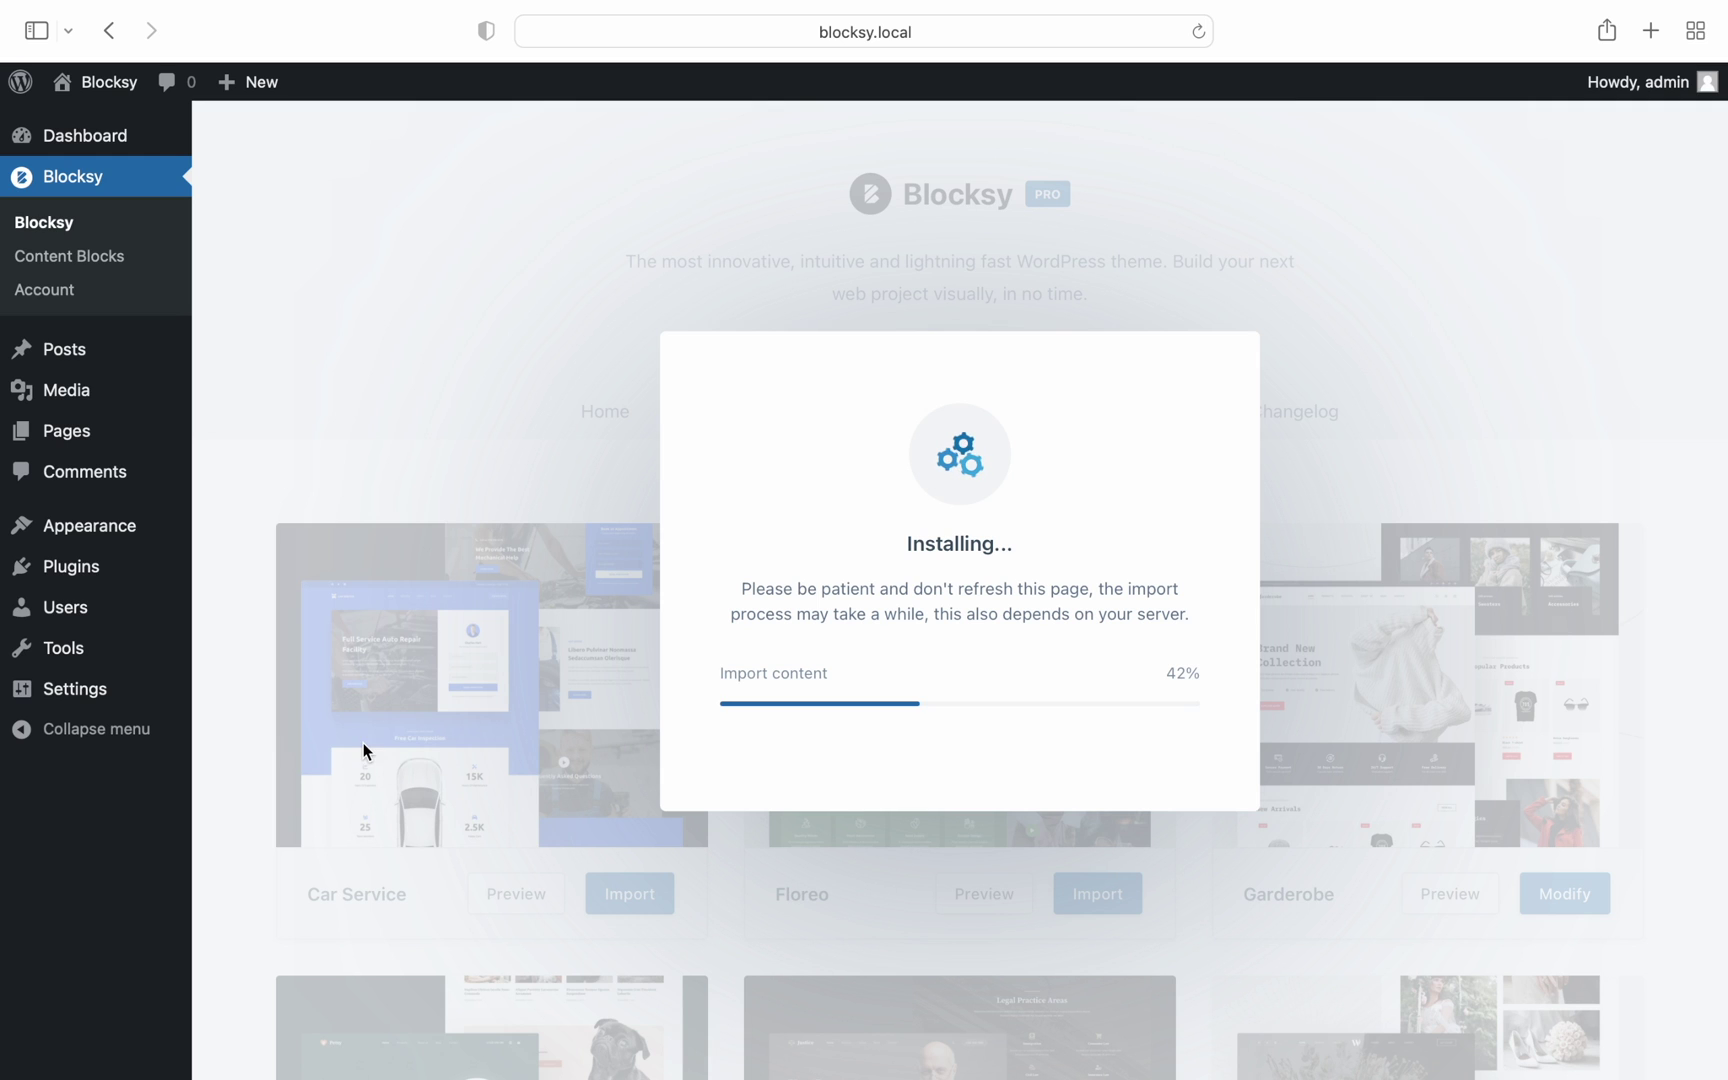
Step: With the import stalled at 42%, go to Tools > Site Health
{"action": "mouse_move", "coordinate": [131, 648]}
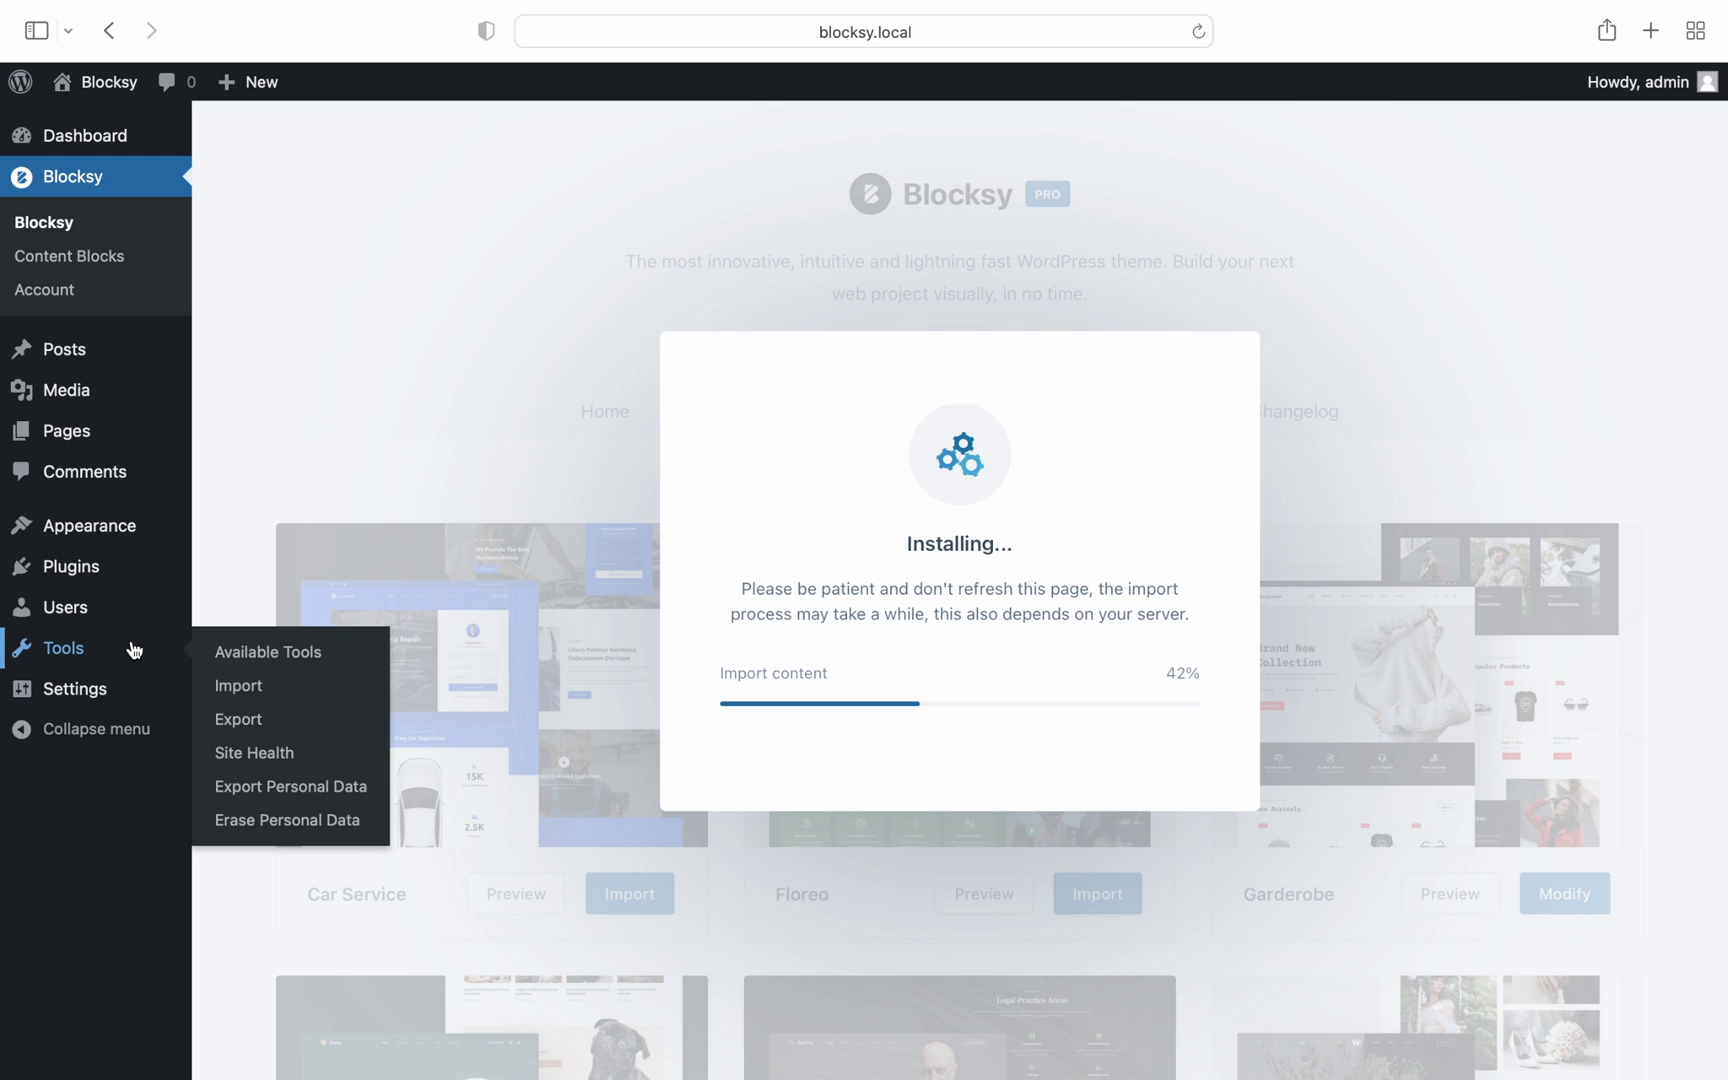
{"action": "left_click", "coordinate": [347, 755]}
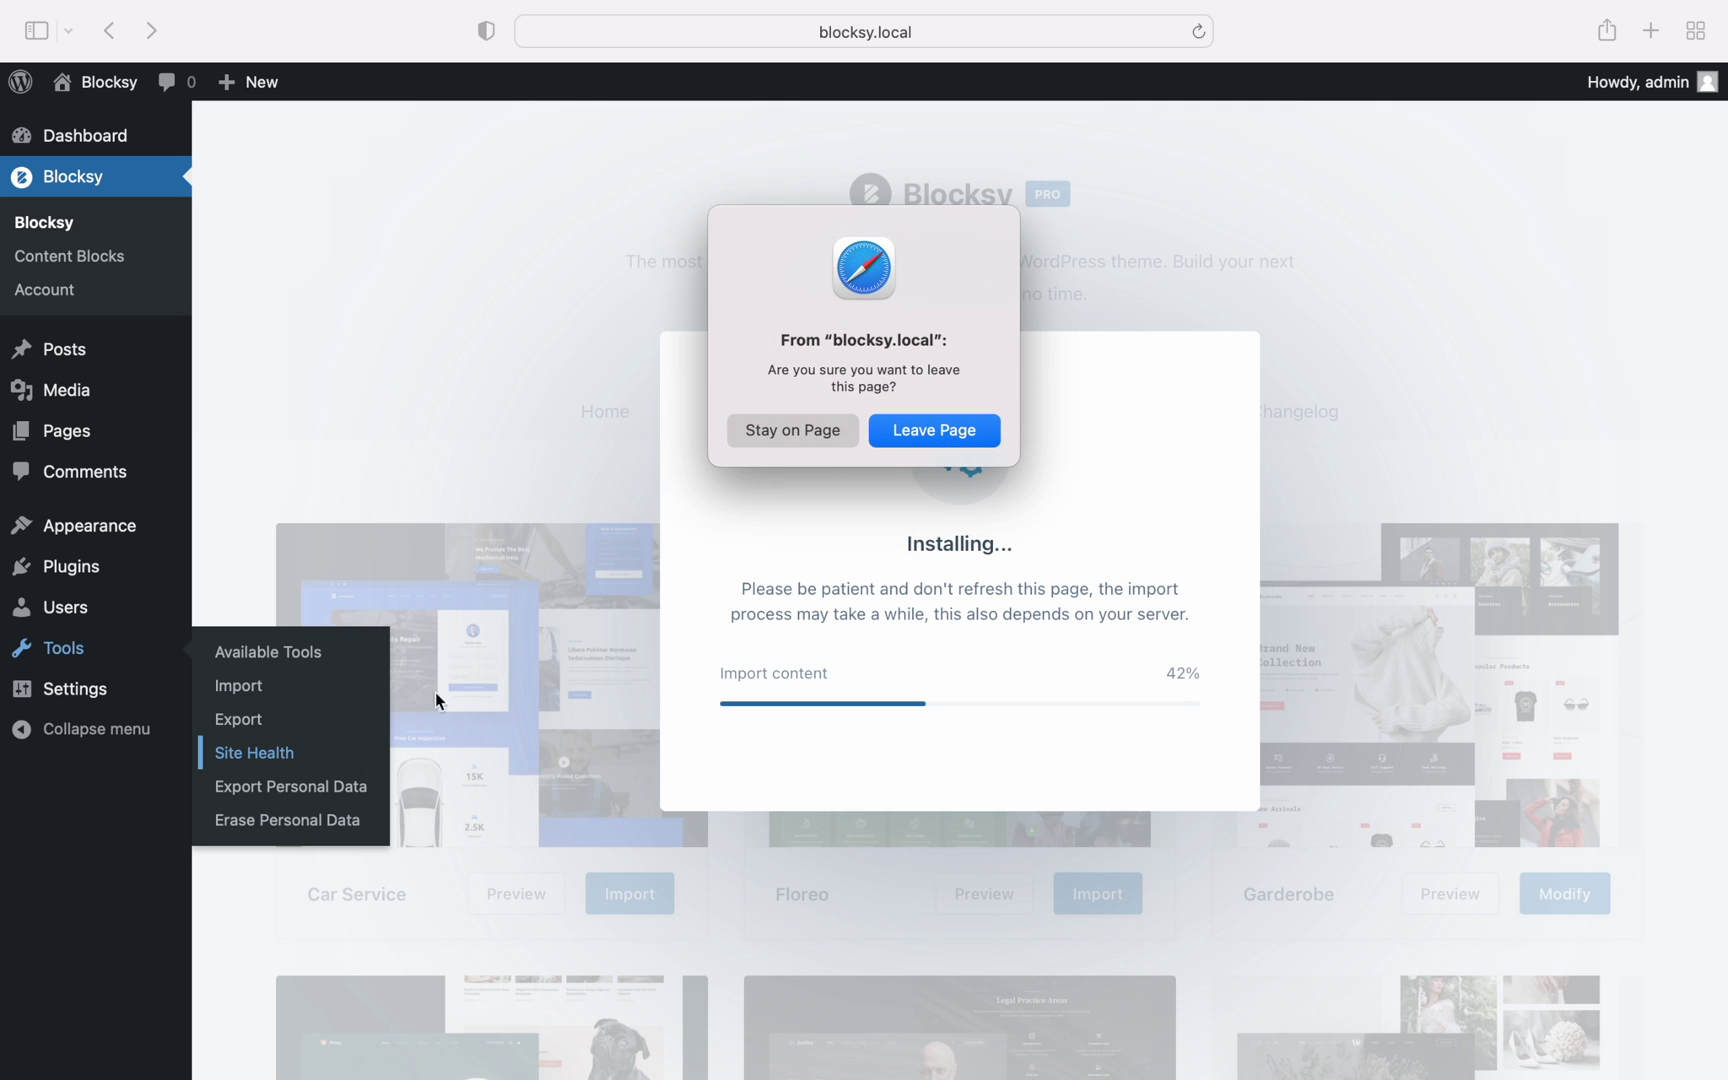
Step: Leave the stalled import and view Site Health's Server info, showing PHP time limit 20
{"action": "left_click", "coordinate": [958, 430]}
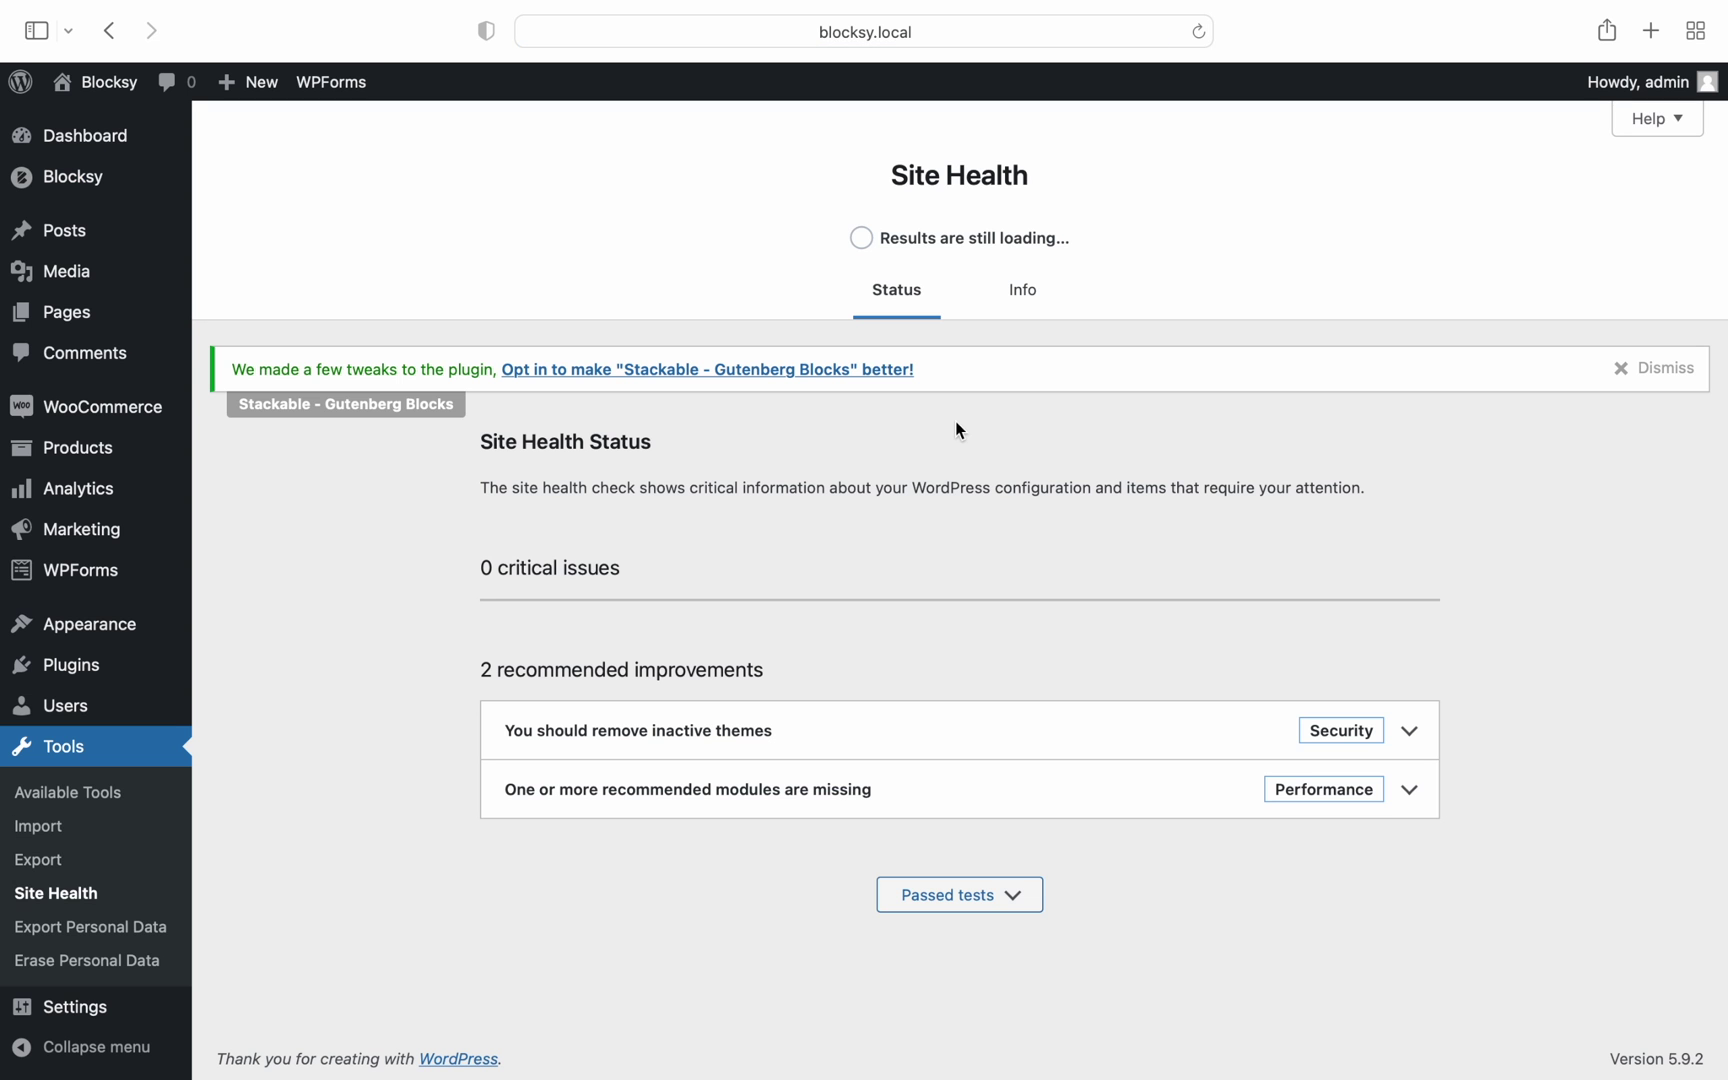
{"action": "left_click", "coordinate": [1022, 314]}
{"action": "scroll", "coordinate": [1022, 317], "scroll_direction": "down", "scroll_amount": 5}
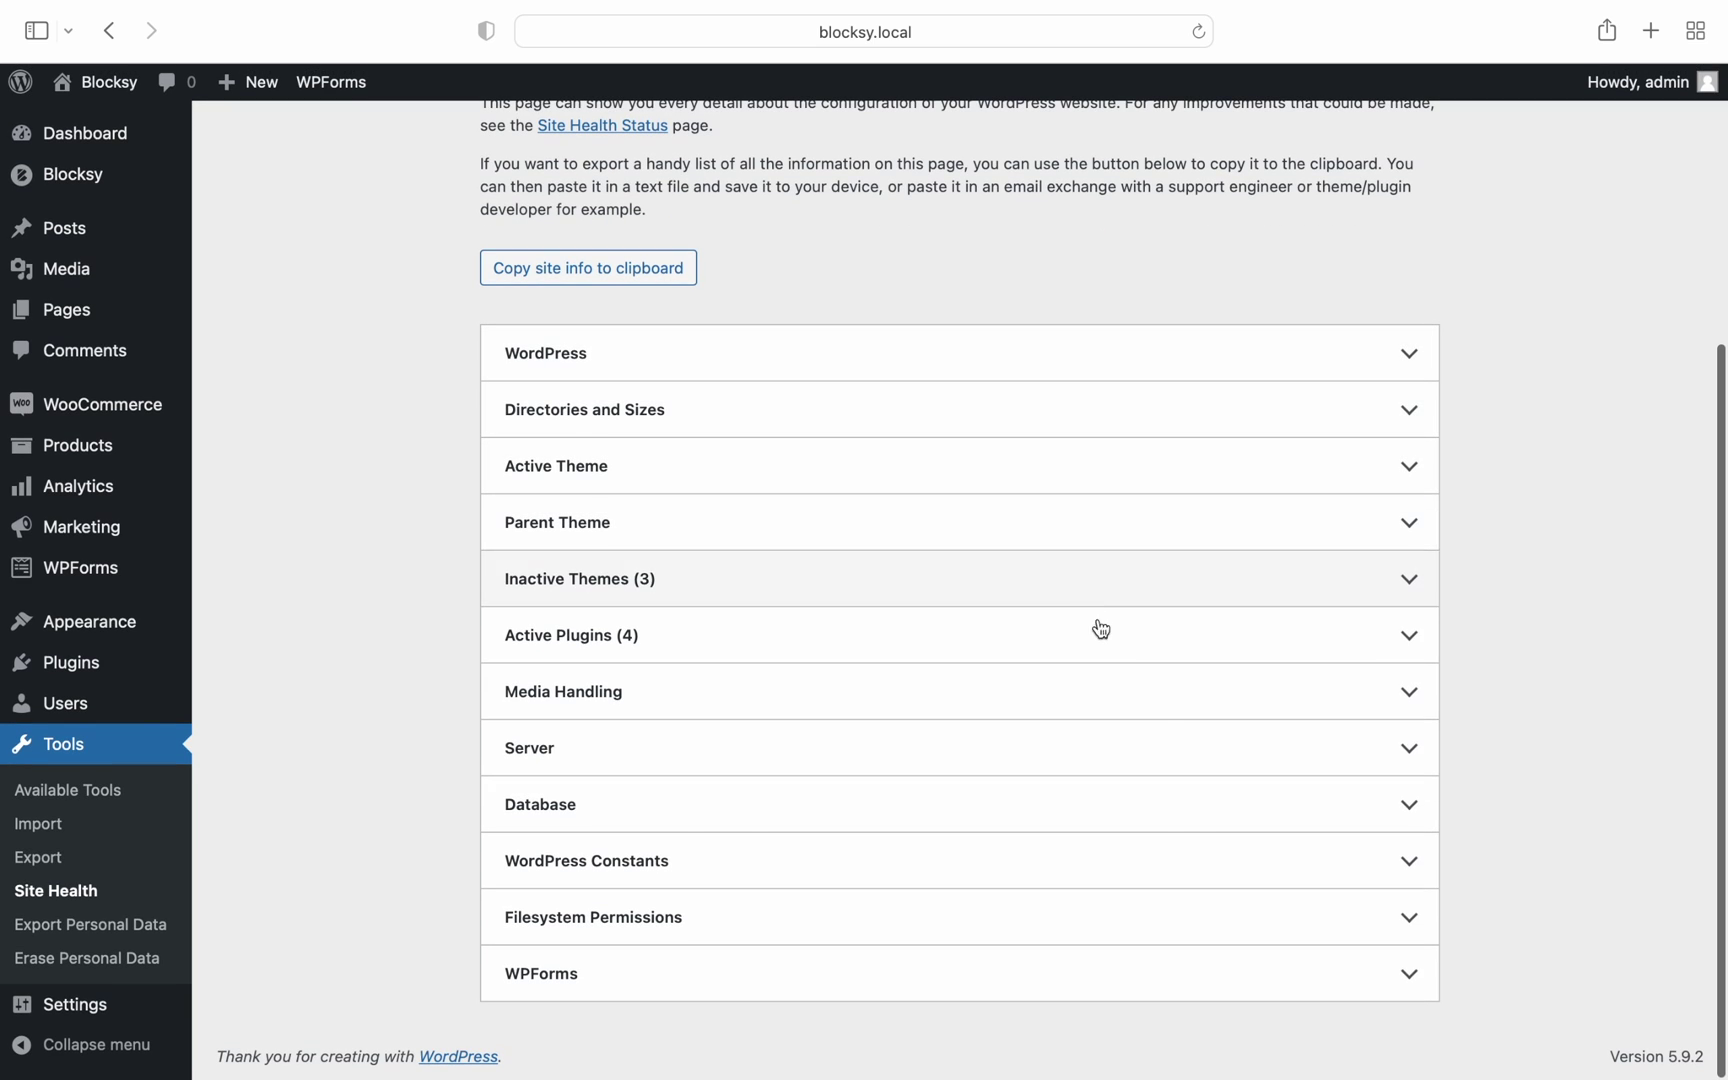
{"action": "left_click", "coordinate": [1173, 755]}
{"action": "scroll", "coordinate": [1173, 753], "scroll_direction": "down", "scroll_amount": 4}
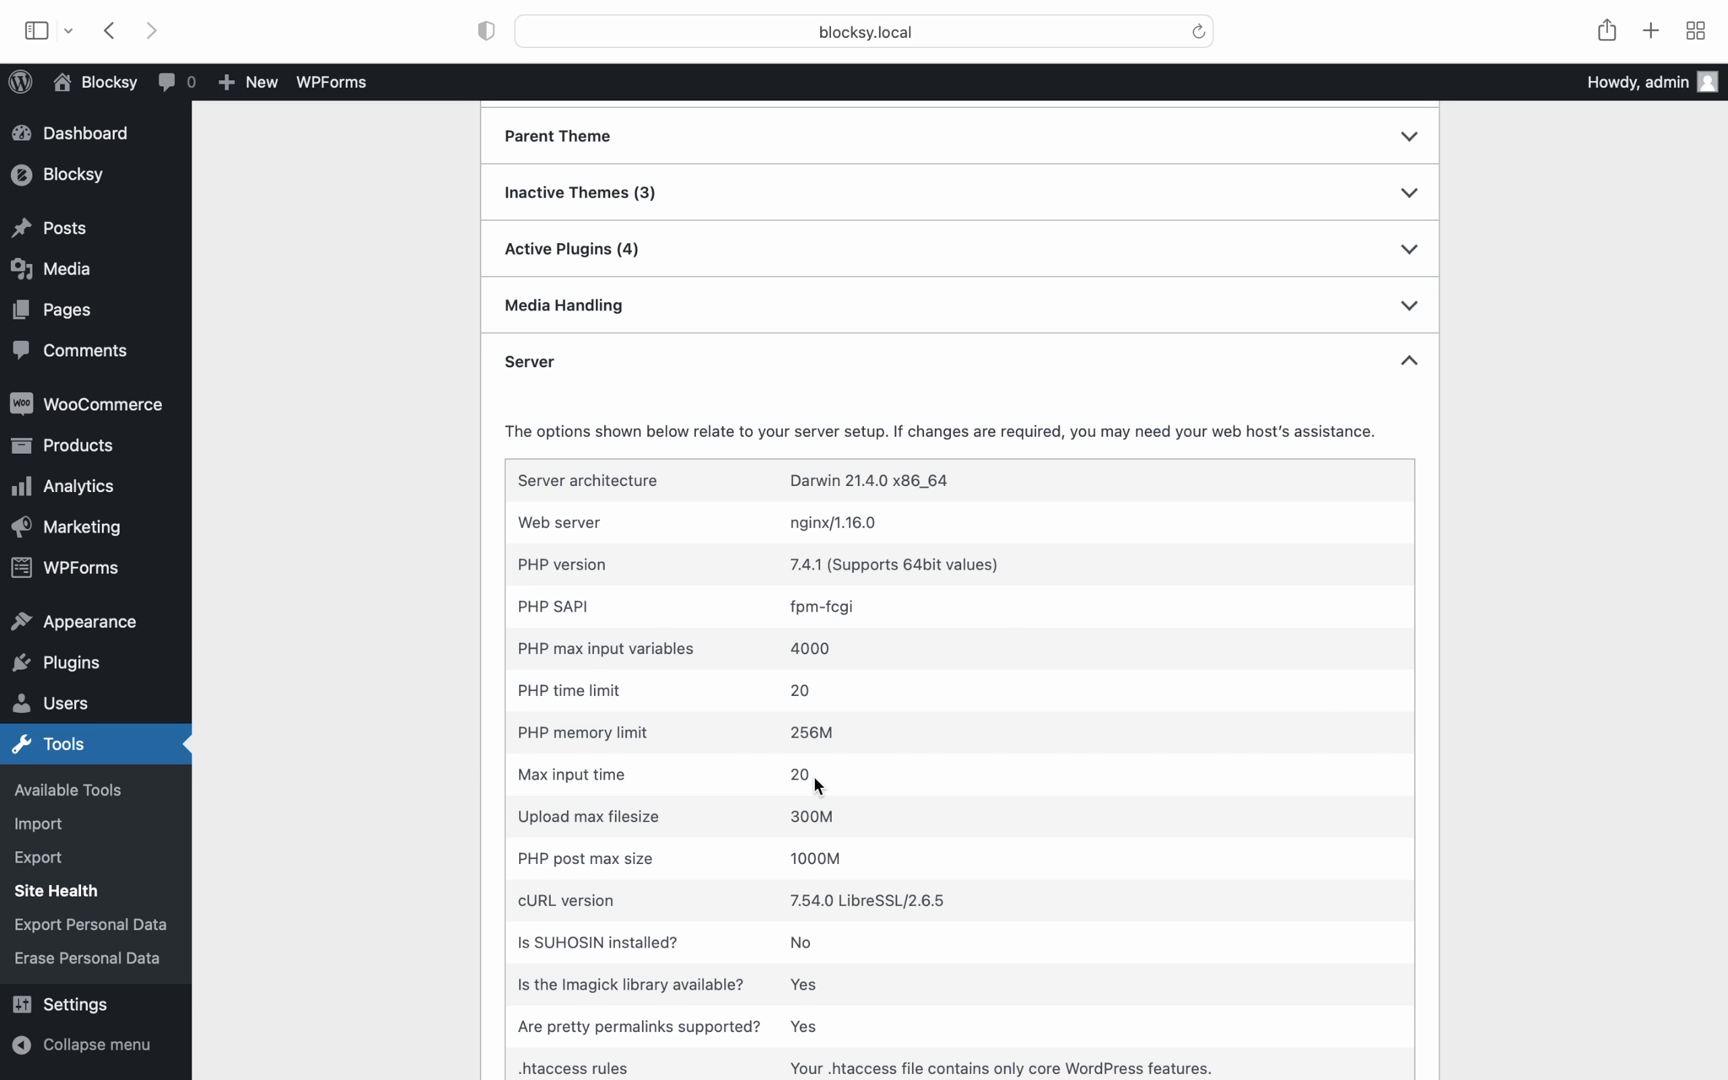
{"action": "key", "text": "ctrl+Left"}
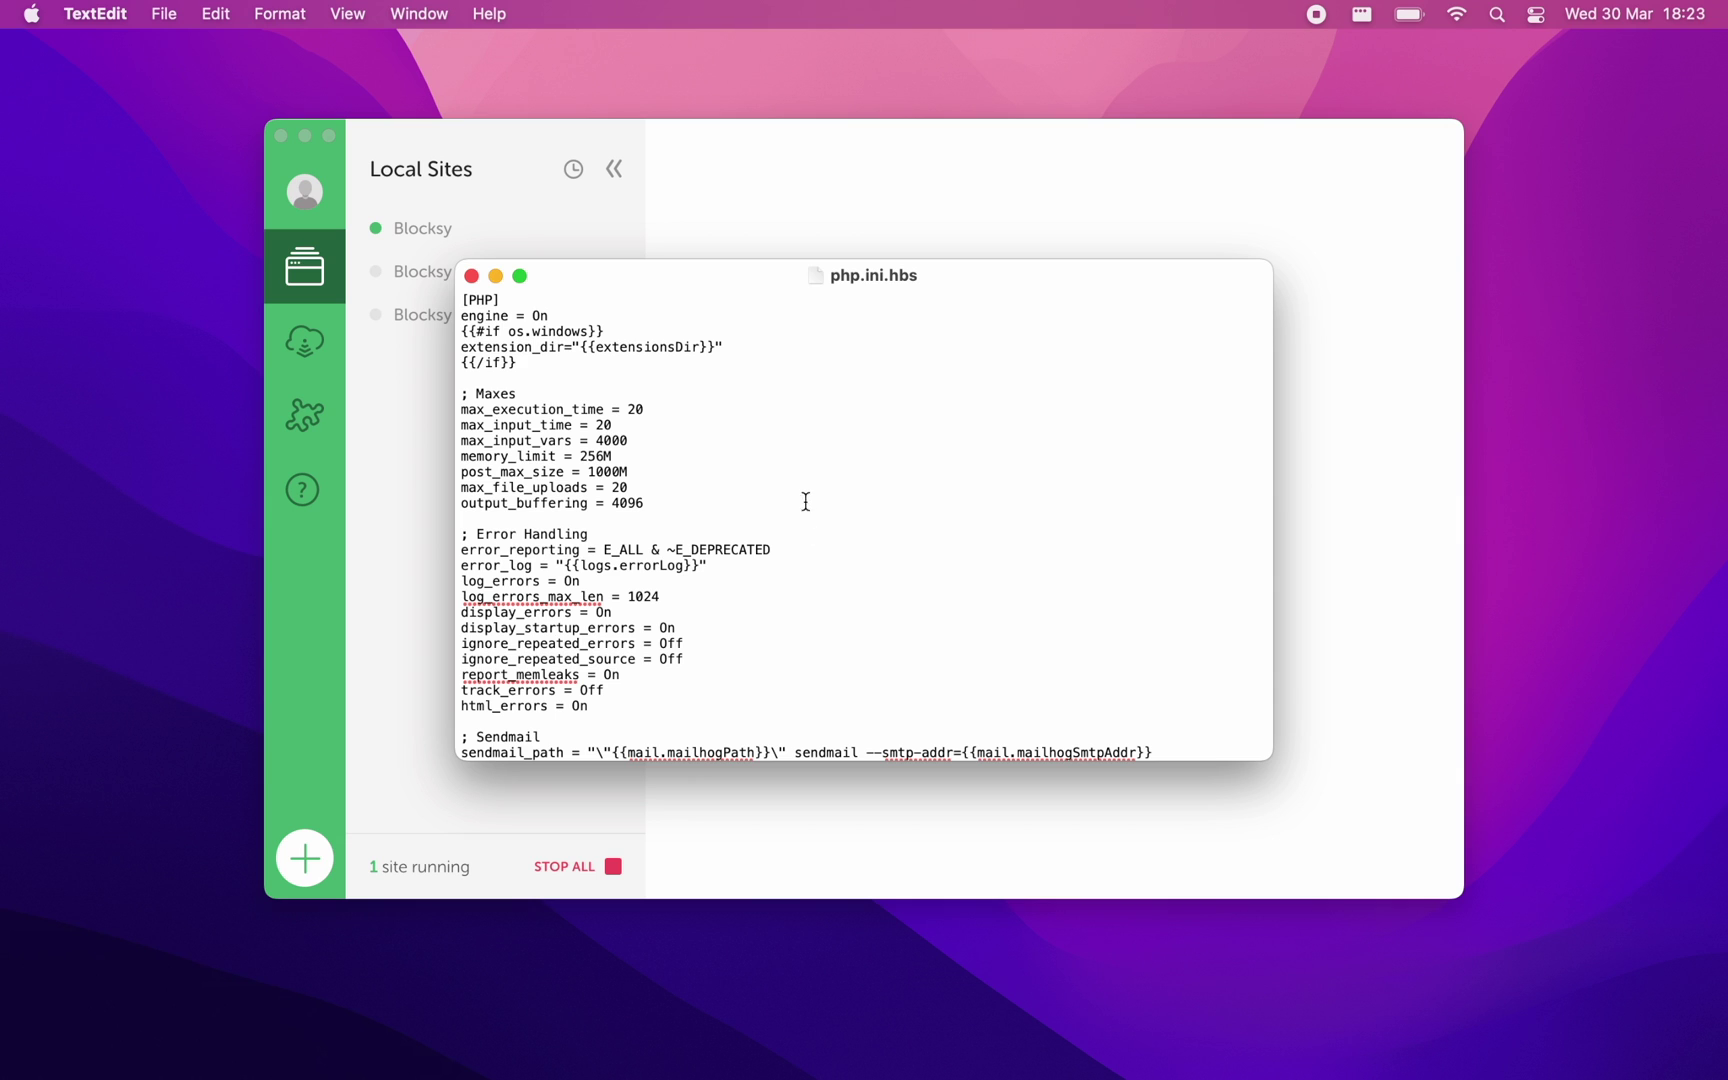
Step: Set max_execution_time and max_input_time to 200 in php.ini.hbs and save it
{"action": "left_click", "coordinate": [645, 408]}
{"action": "type", "text": "0"}
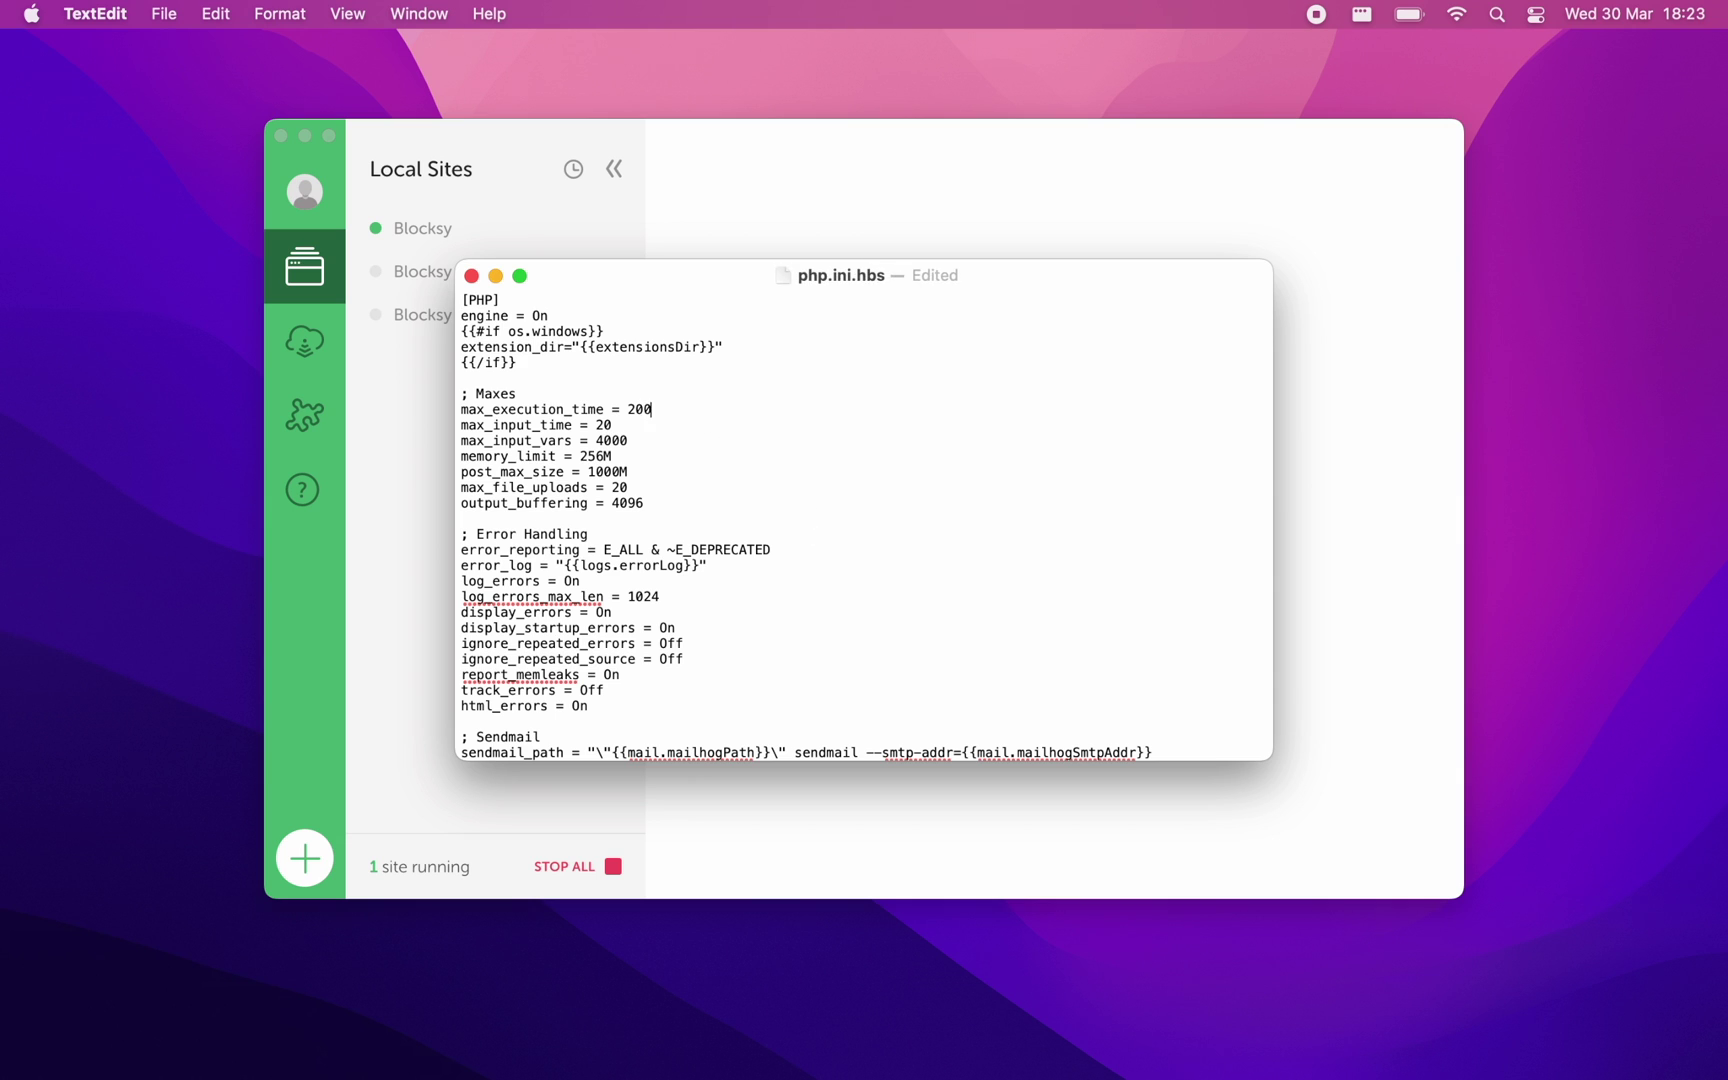
{"action": "type", "text": "0"}
{"action": "left_click", "coordinate": [176, 20]}
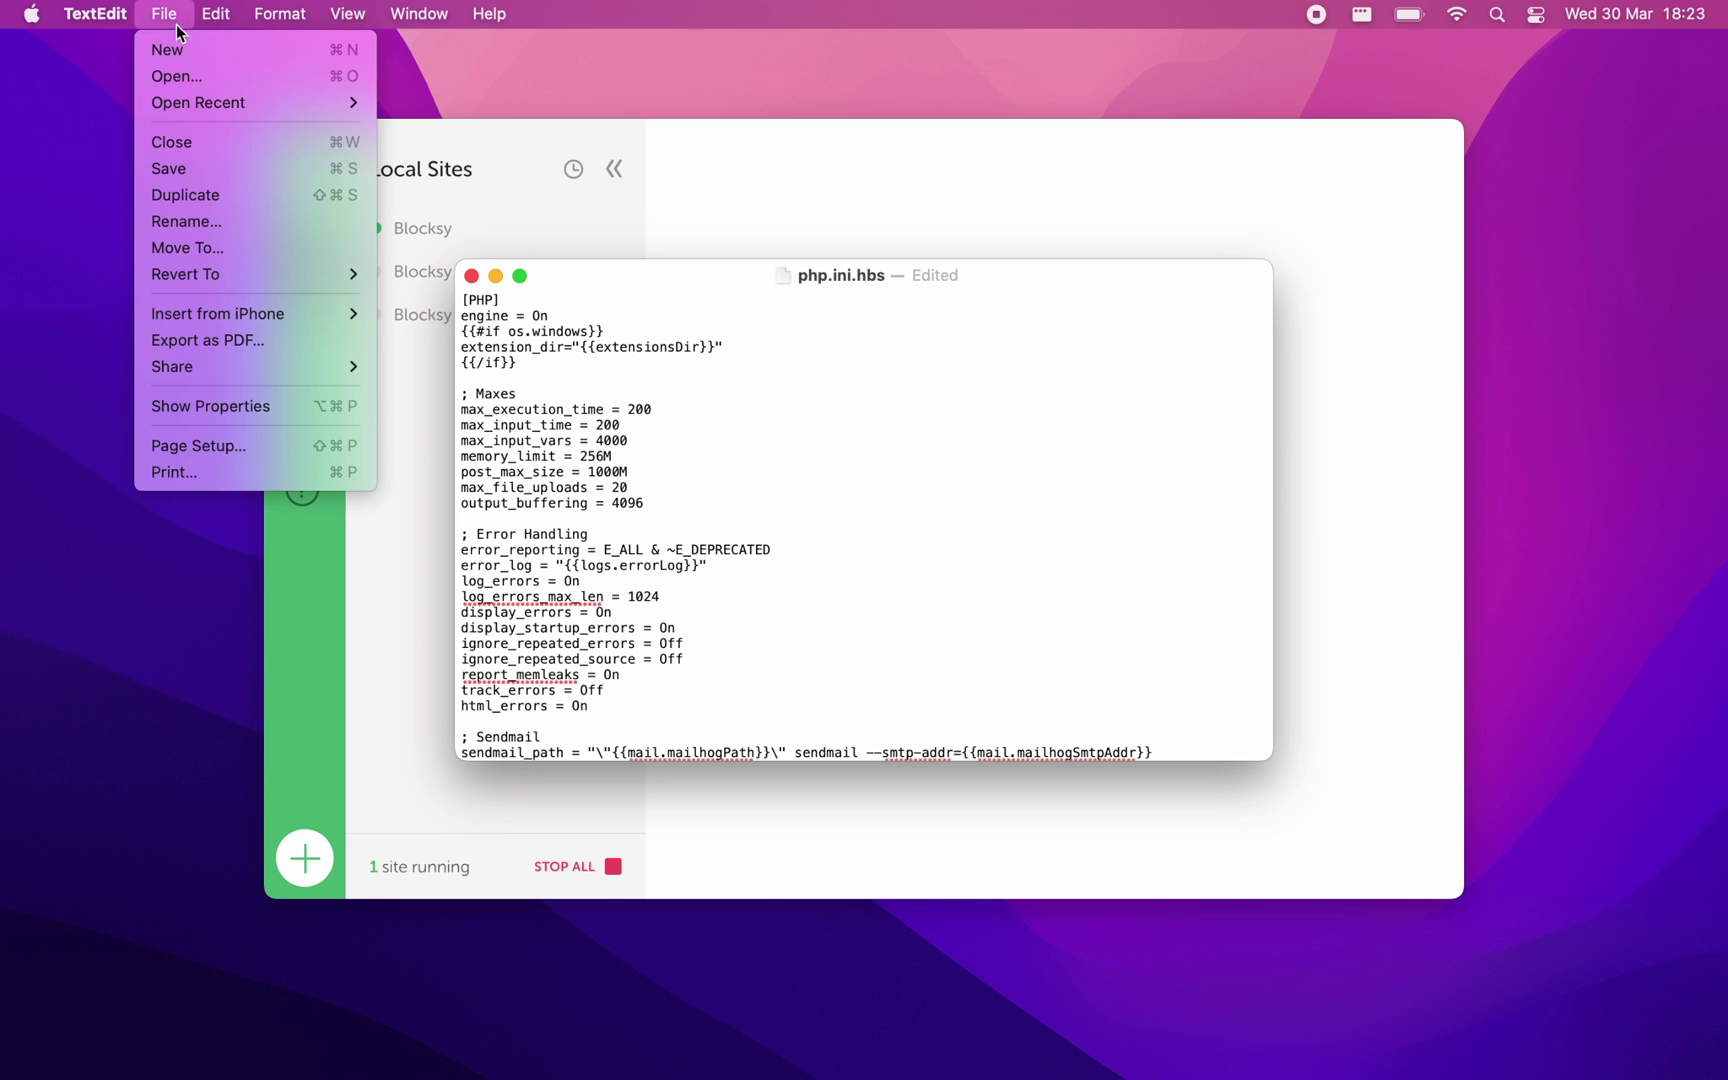
{"action": "left_click", "coordinate": [228, 177]}
Step: Restart the Blocksy site in Local to load the new PHP limits
{"action": "left_click", "coordinate": [424, 185]}
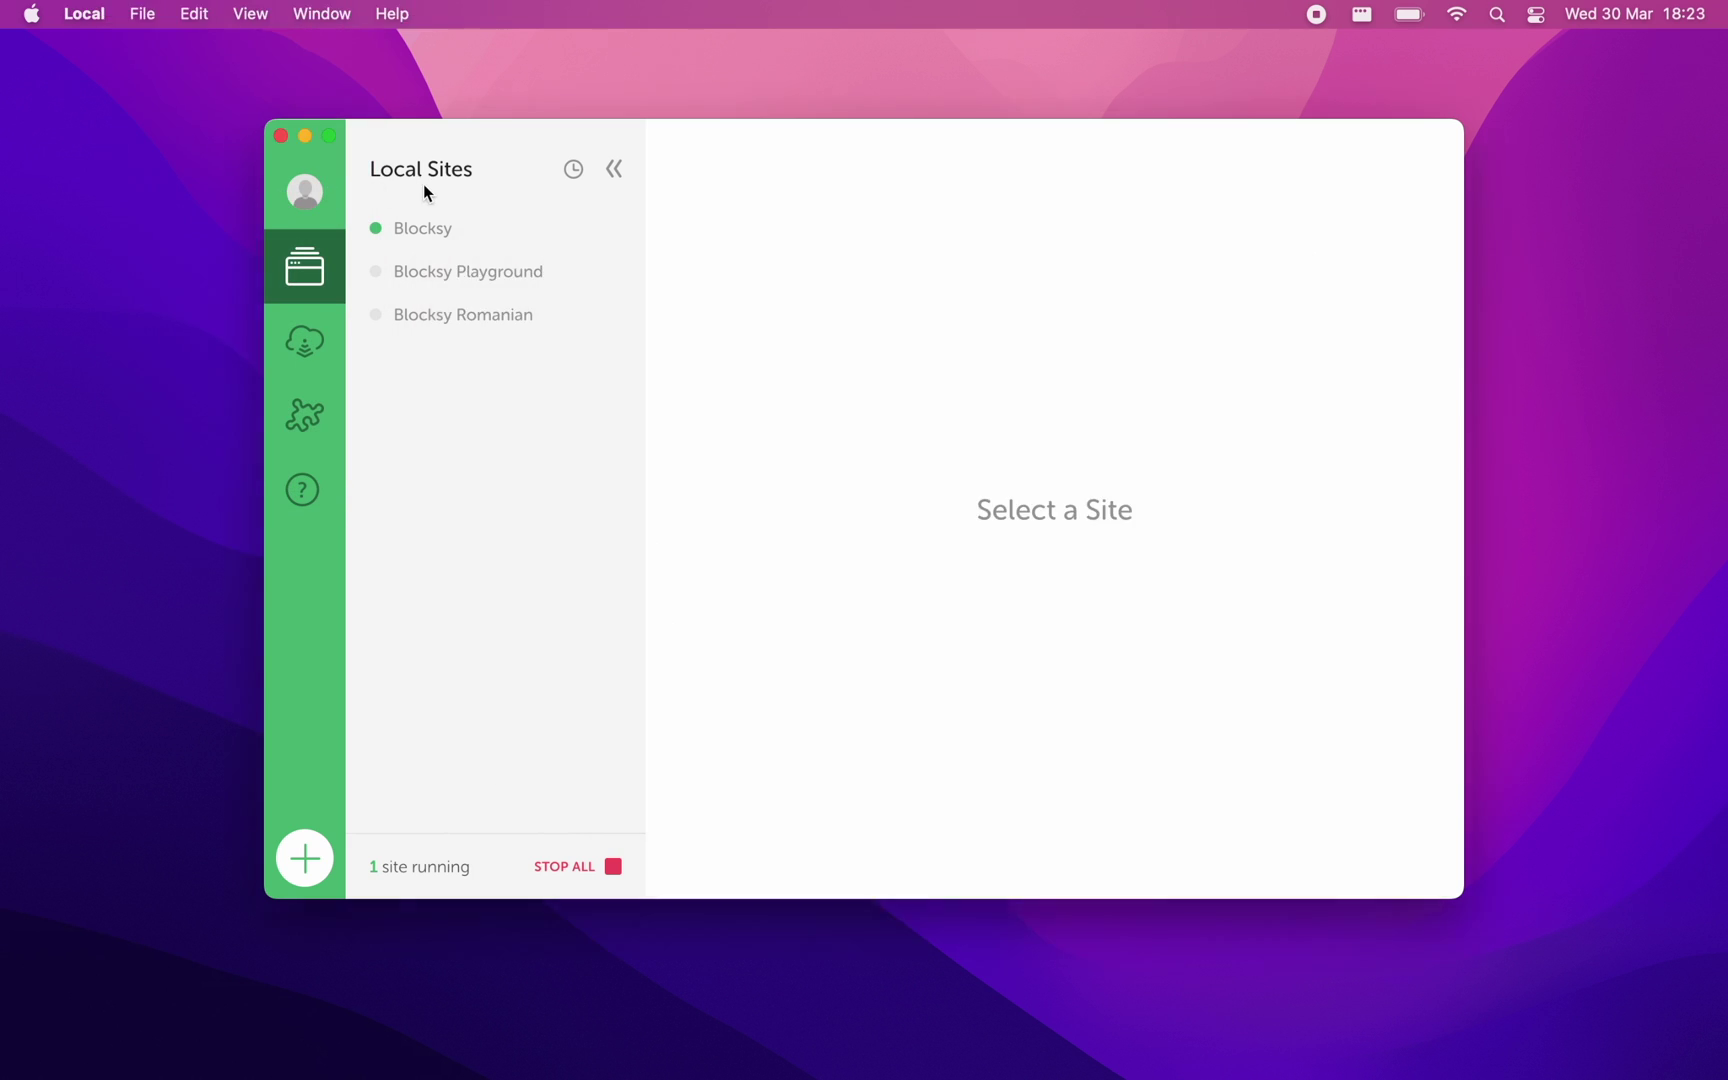
{"action": "left_click", "coordinate": [378, 233]}
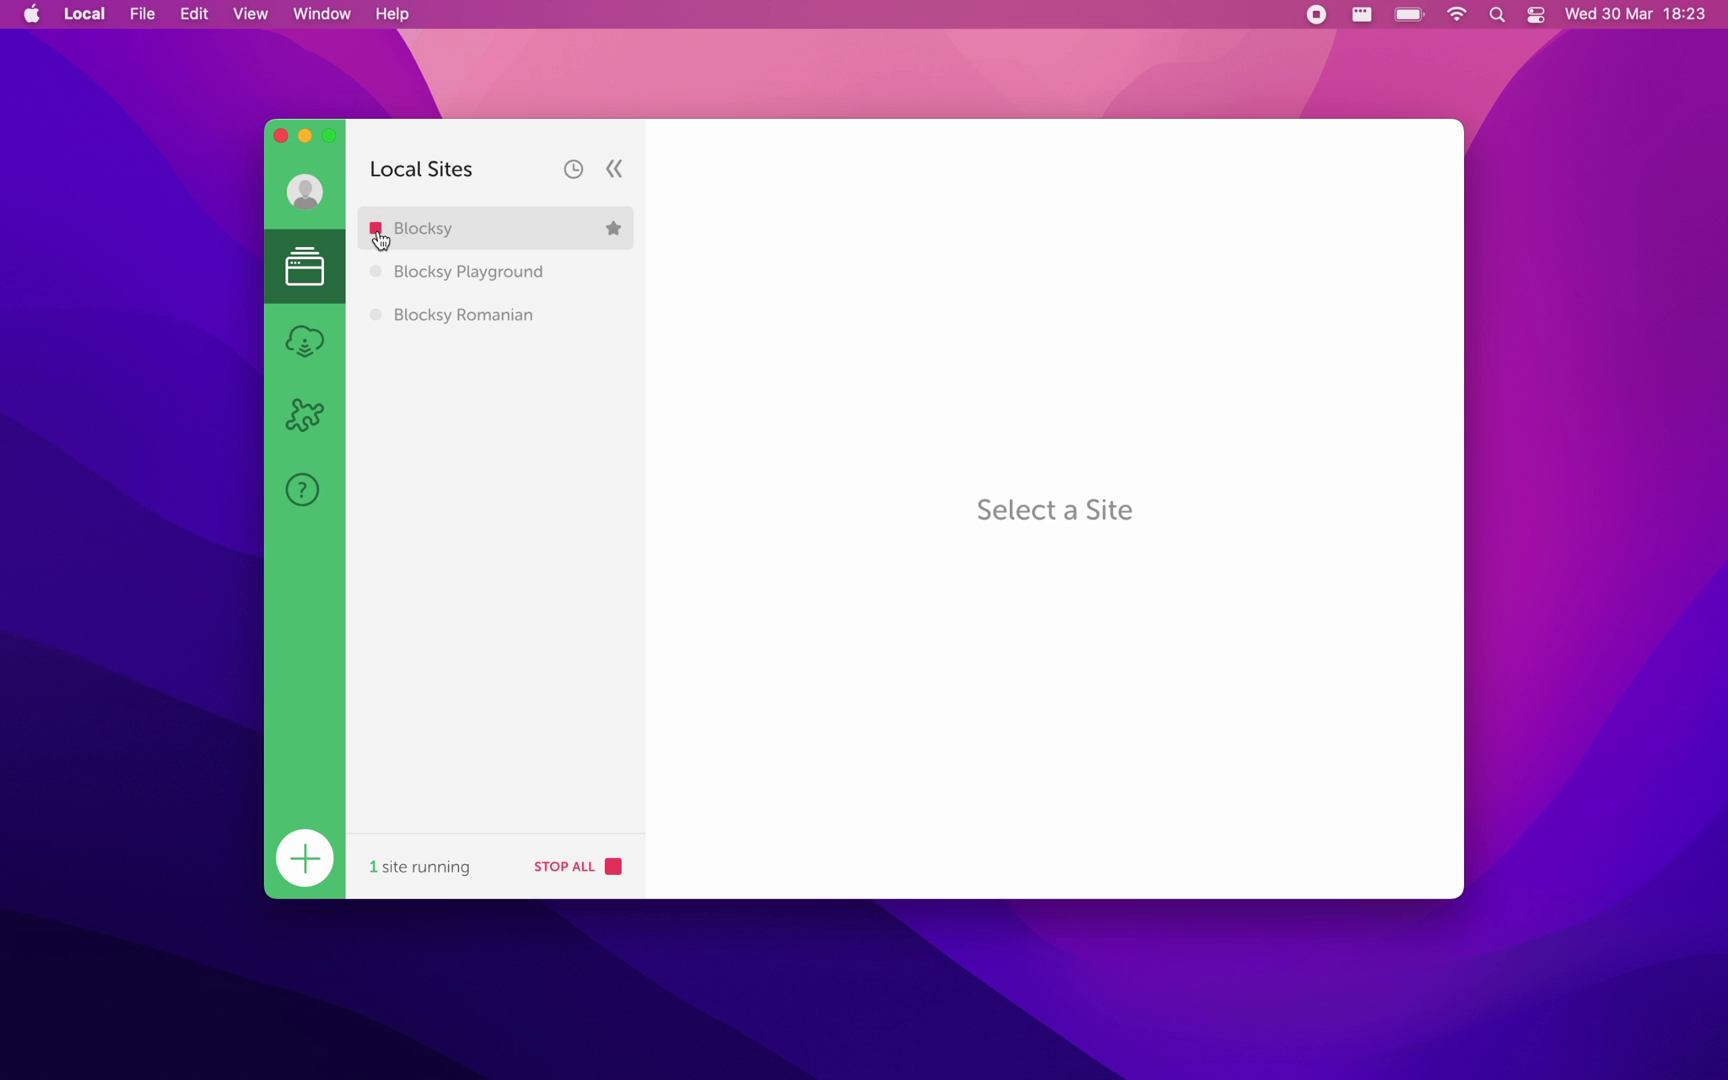
{"action": "key", "text": "ctrl+Right"}
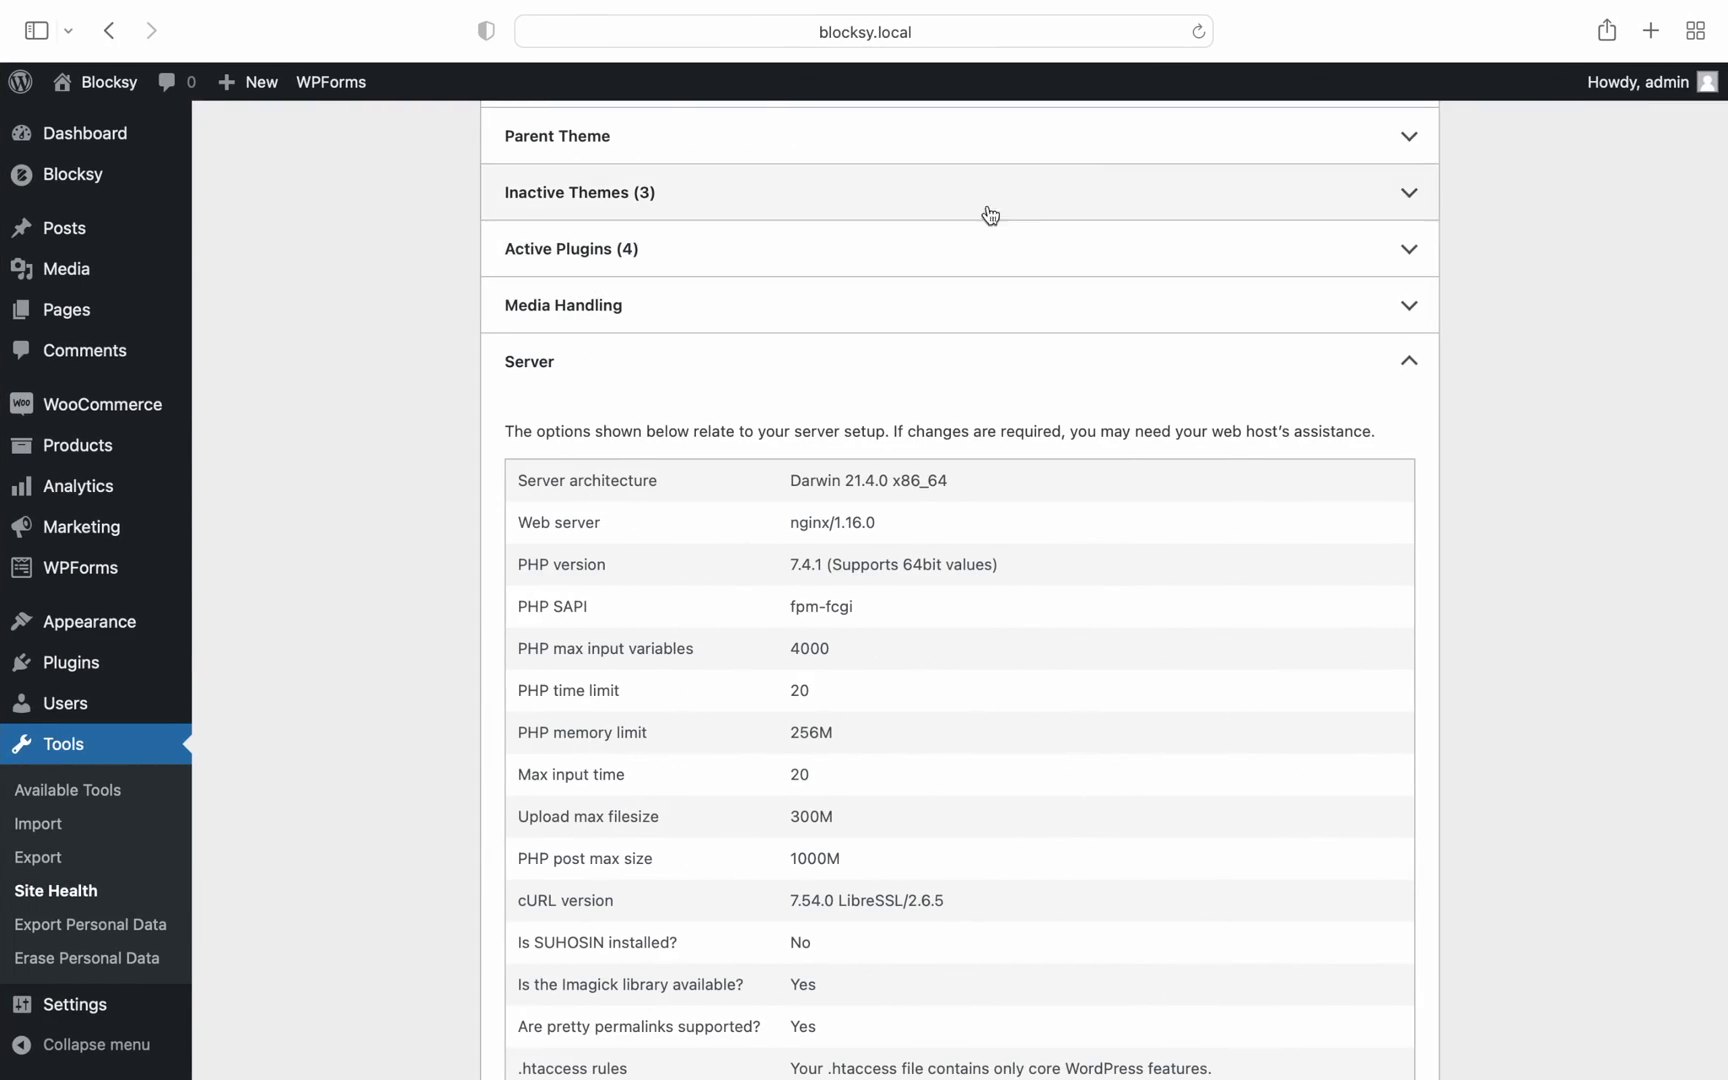
Step: Reload Site Health and verify PHP time limit and max input time both read 200
{"action": "left_click", "coordinate": [1199, 32]}
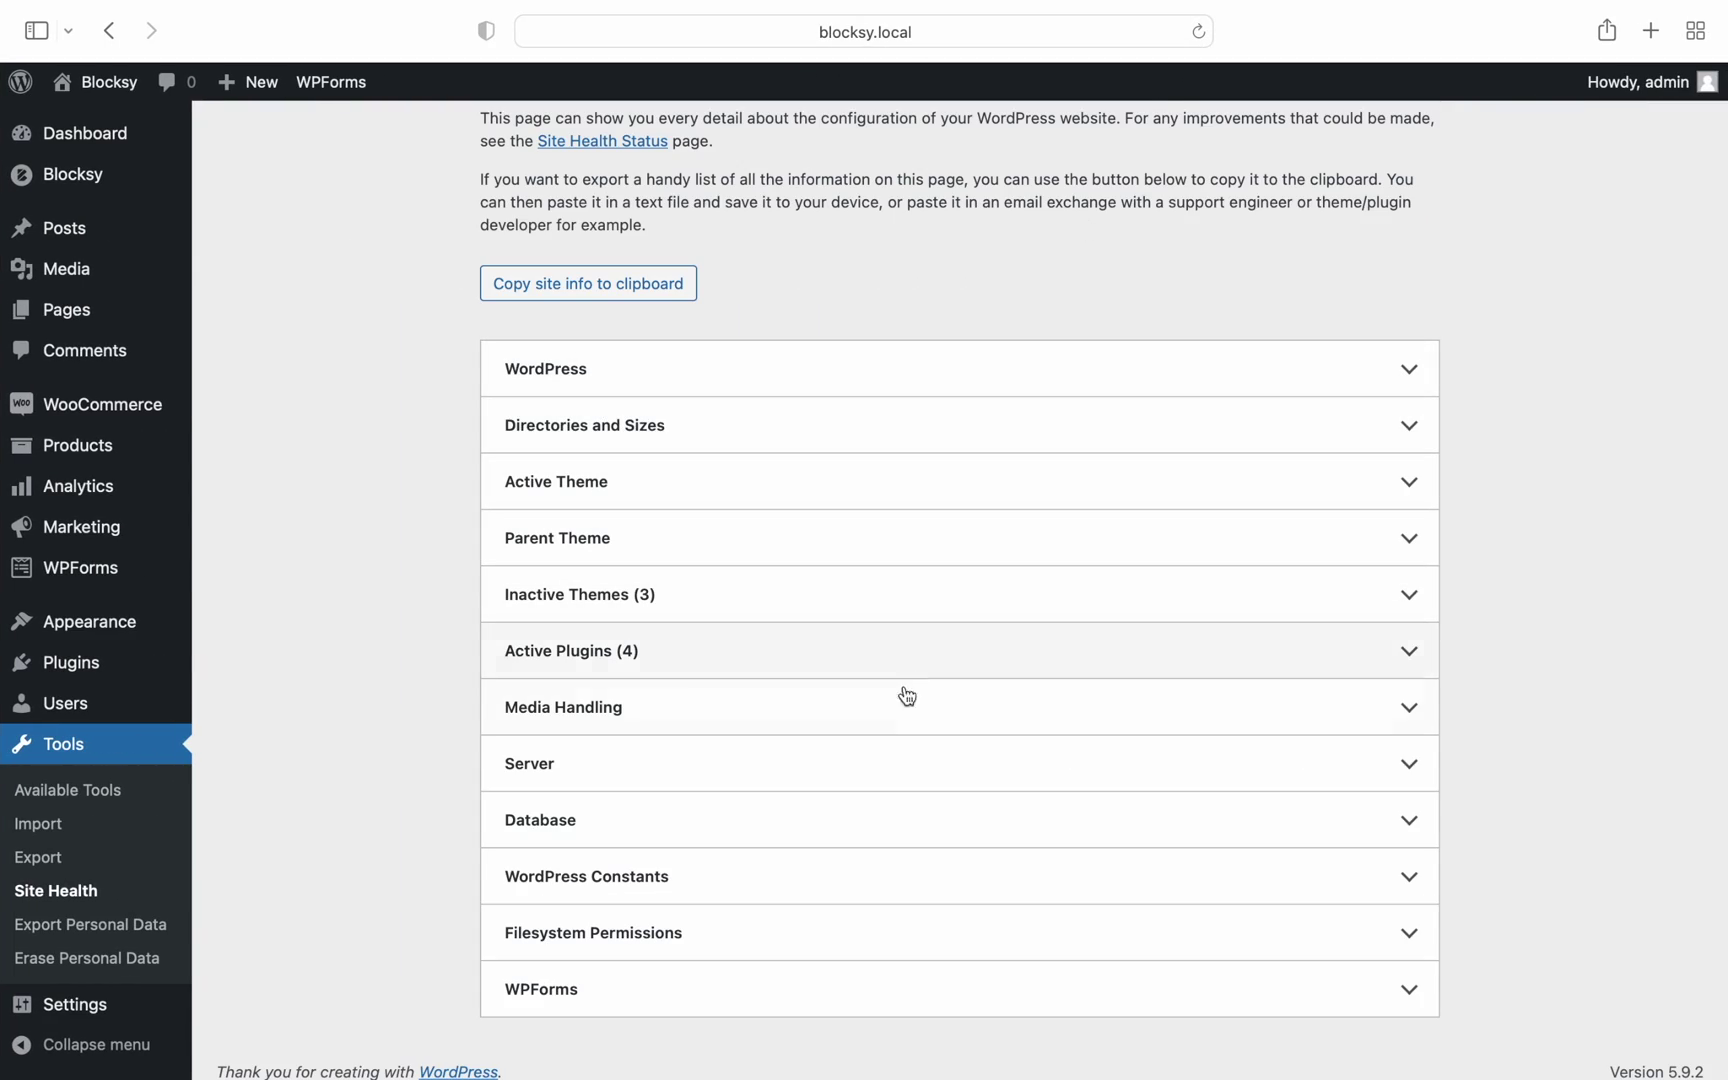
{"action": "left_click", "coordinate": [903, 744]}
{"action": "scroll", "coordinate": [905, 745], "scroll_direction": "down", "scroll_amount": 3}
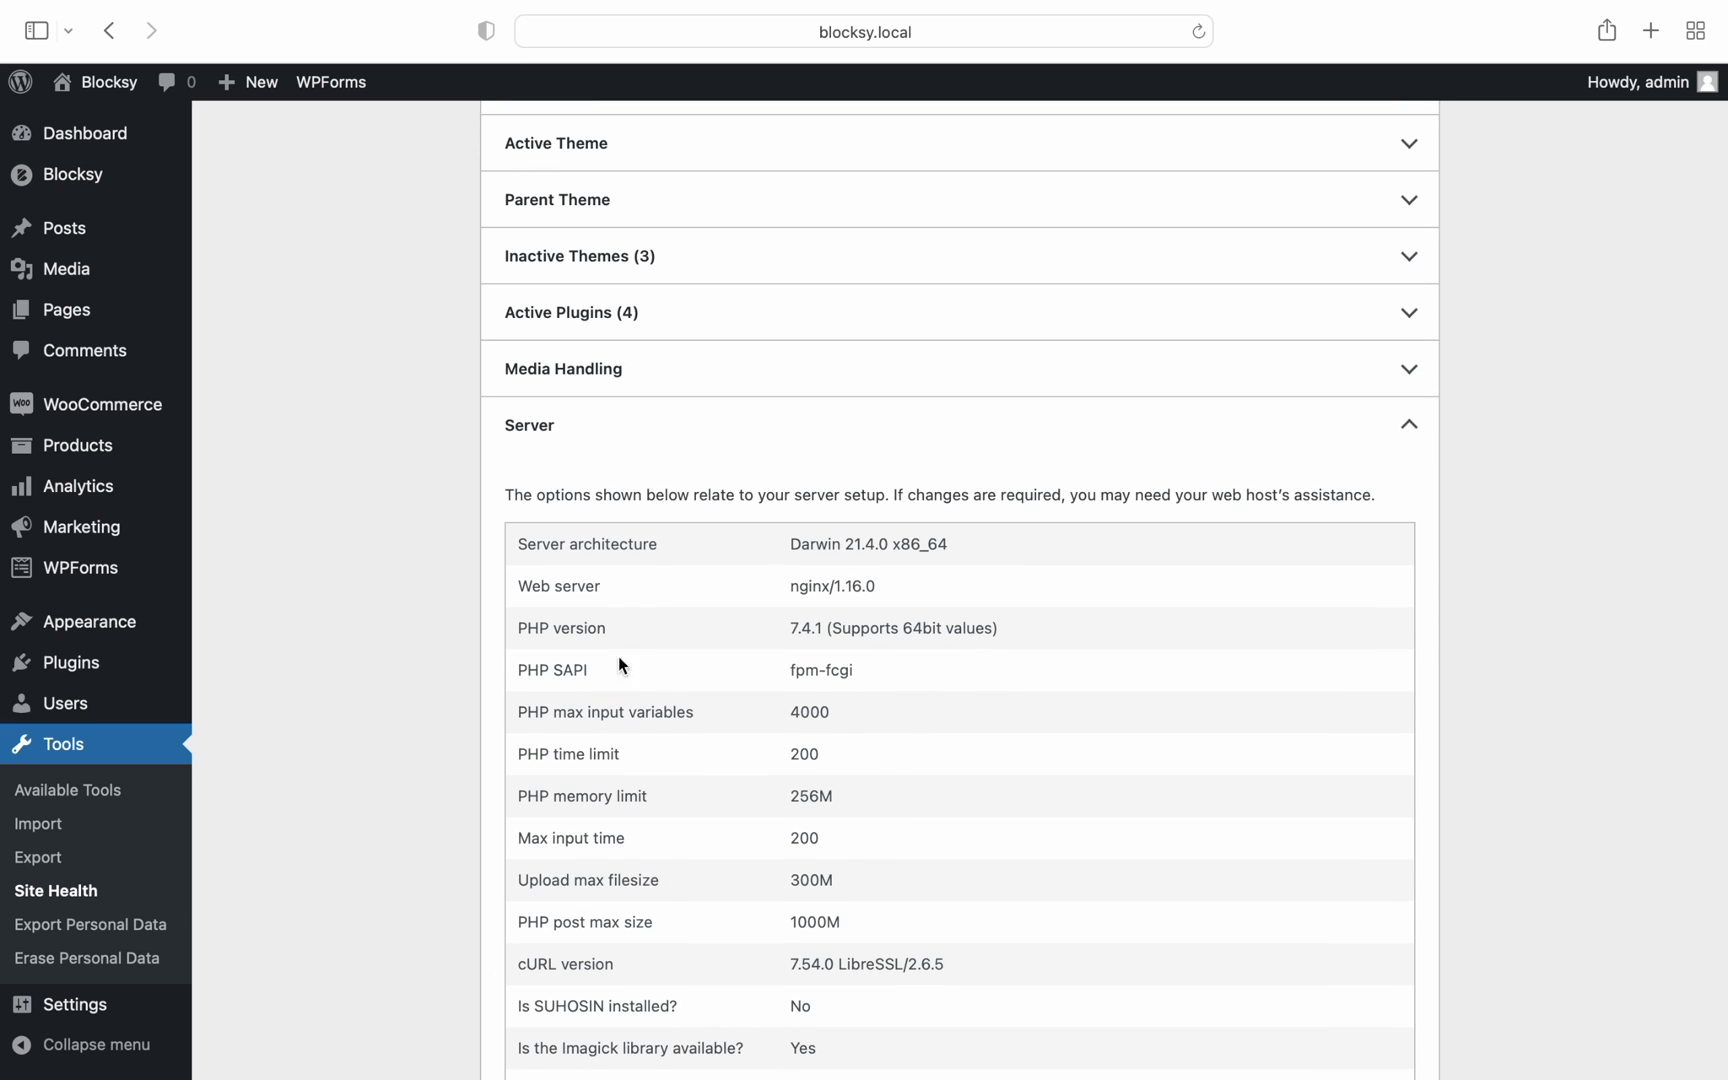
{"action": "mouse_move", "coordinate": [162, 186]}
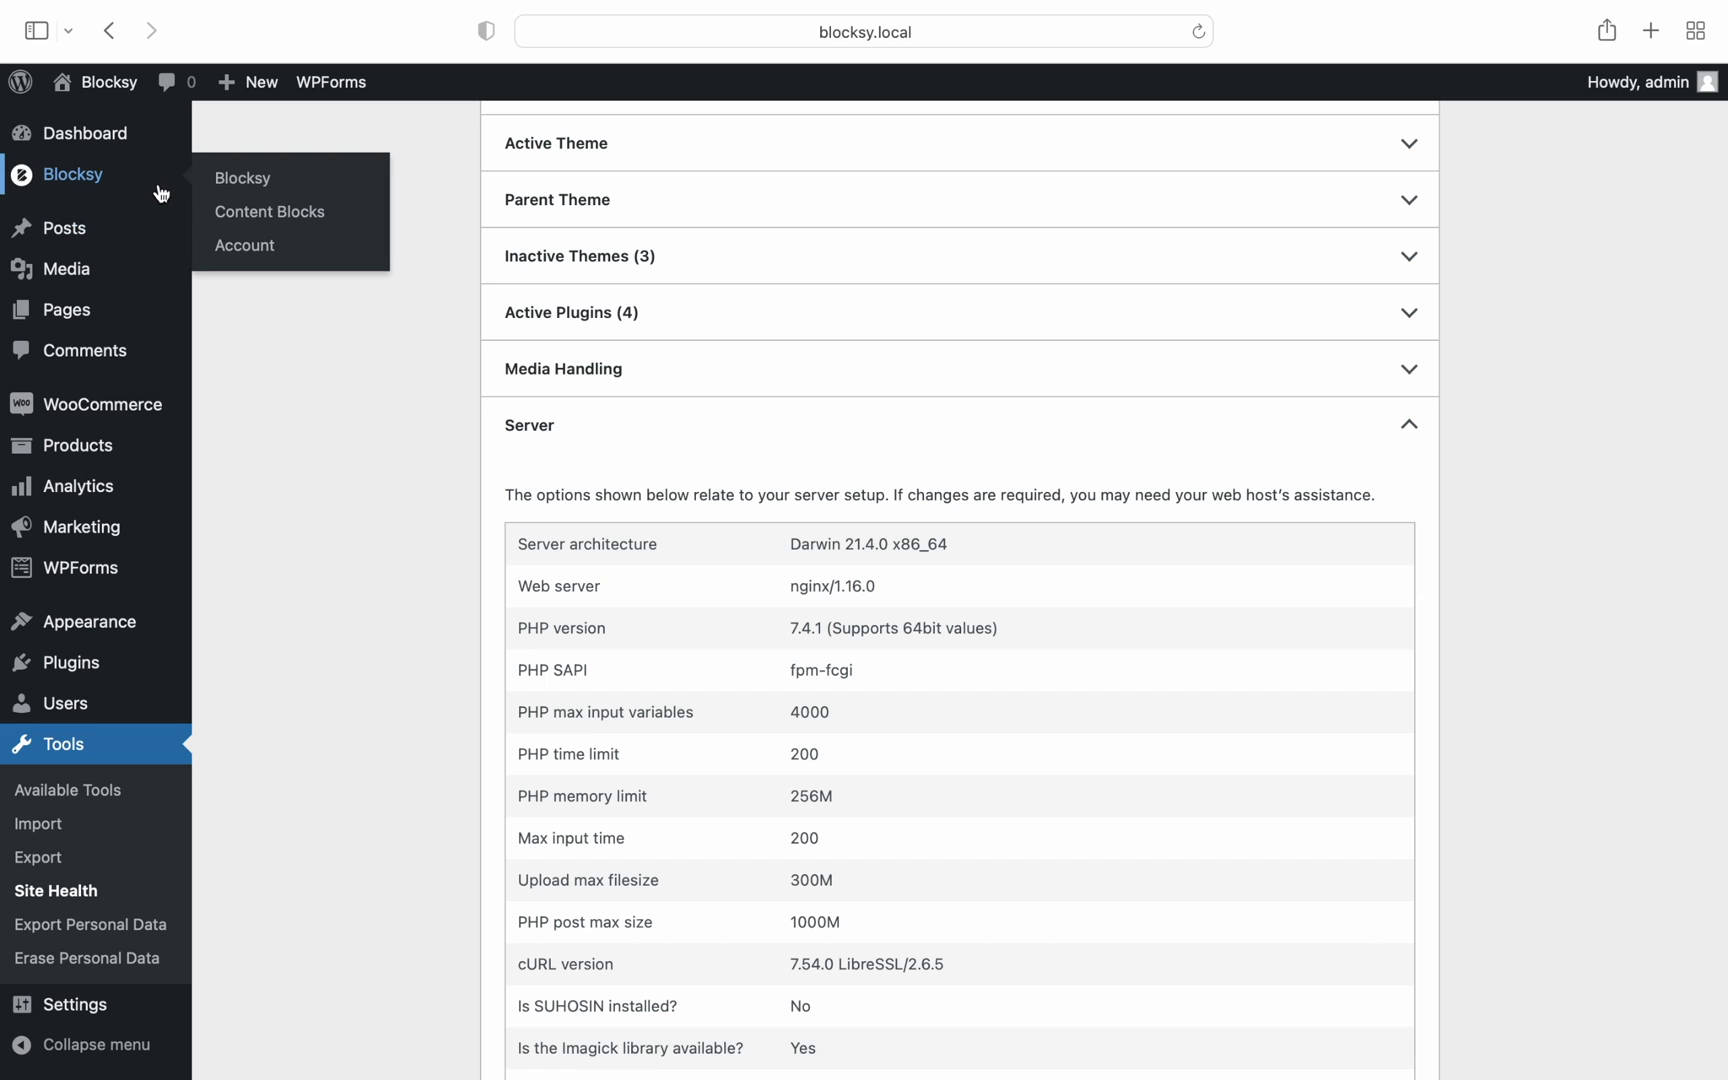
{"action": "left_click", "coordinate": [317, 187]}
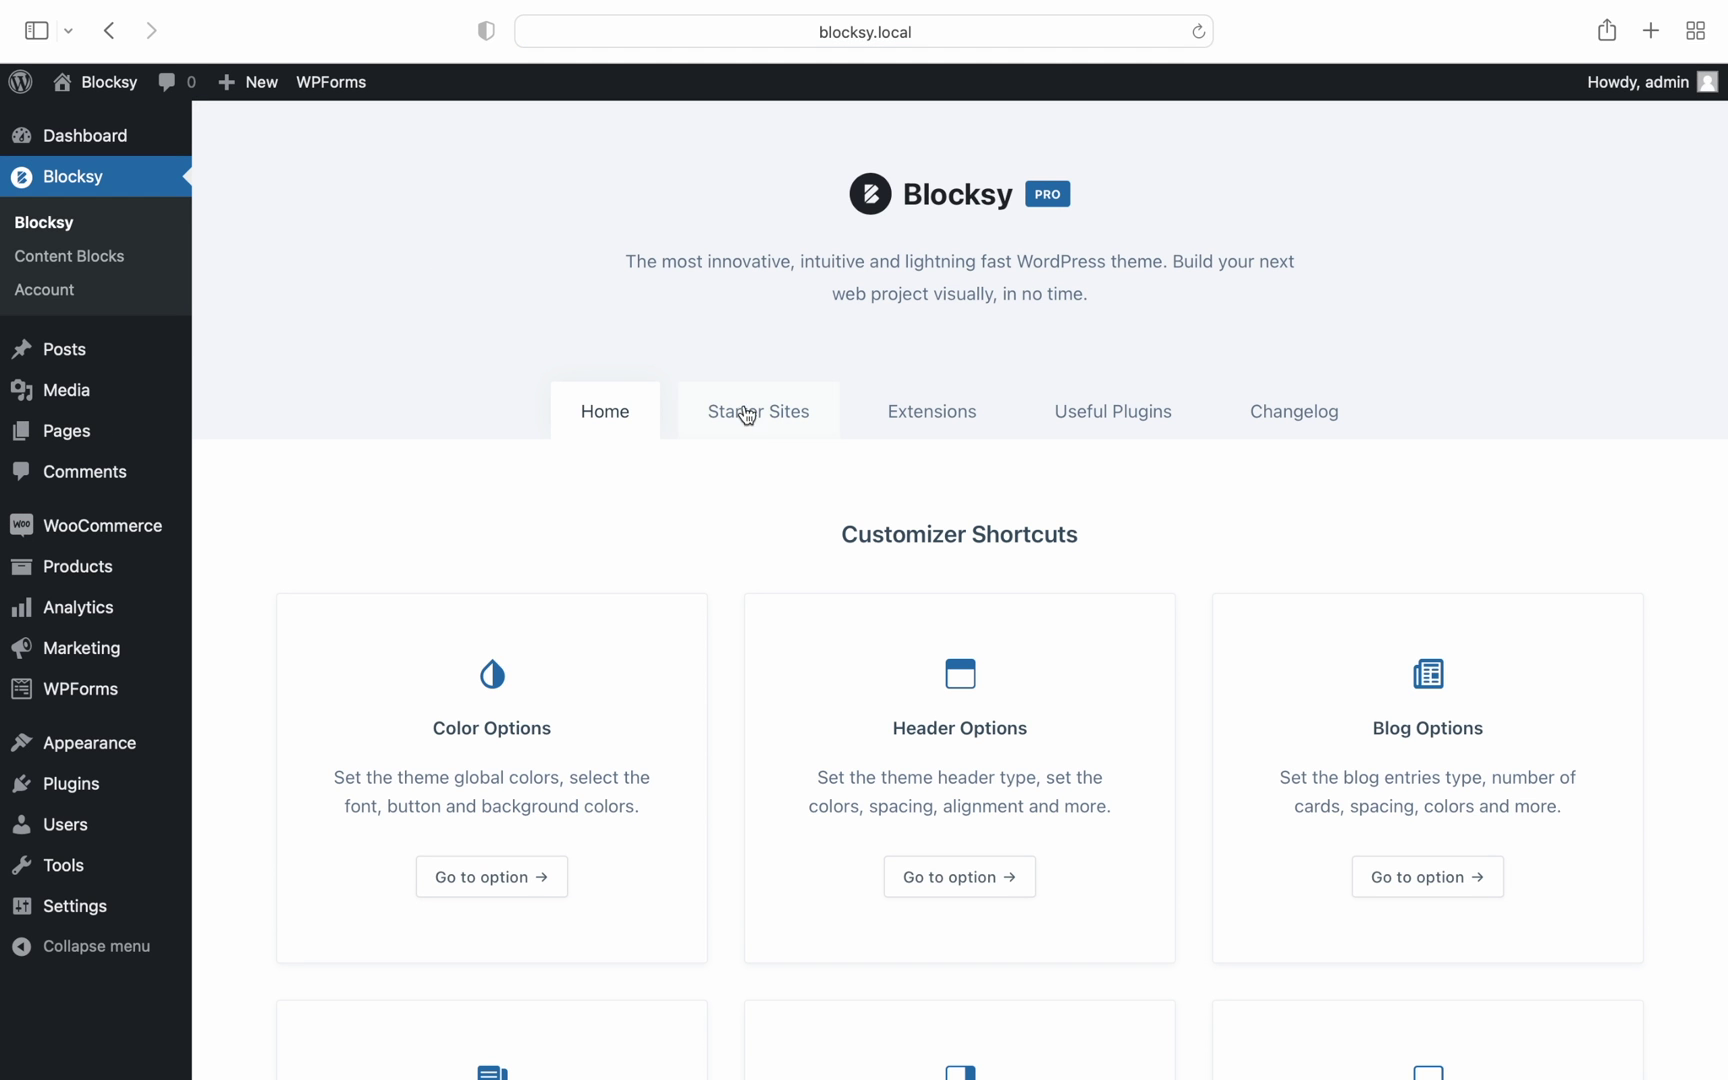
Step: Reinstall the Garderobe starter site with Gutenberg and required plugins until the import succeeds
{"action": "left_click", "coordinate": [747, 416]}
{"action": "mouse_move", "coordinate": [1318, 712]}
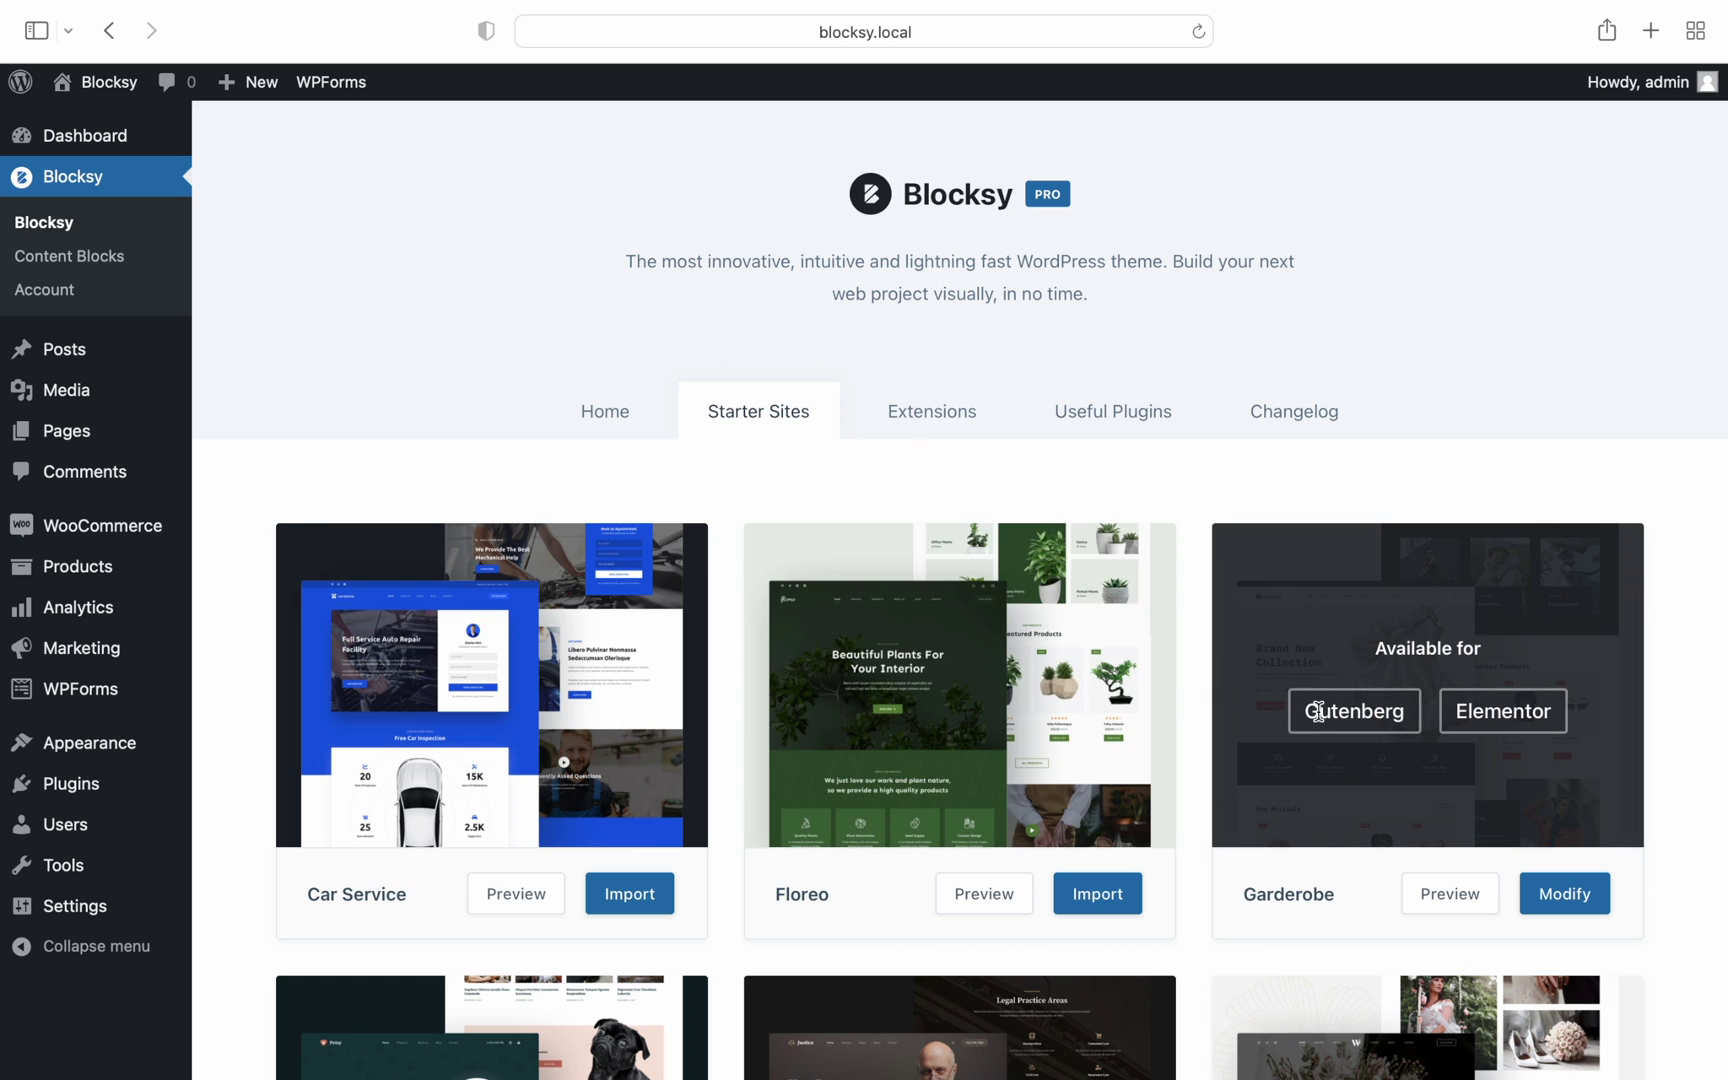
{"action": "left_click", "coordinate": [1586, 900]}
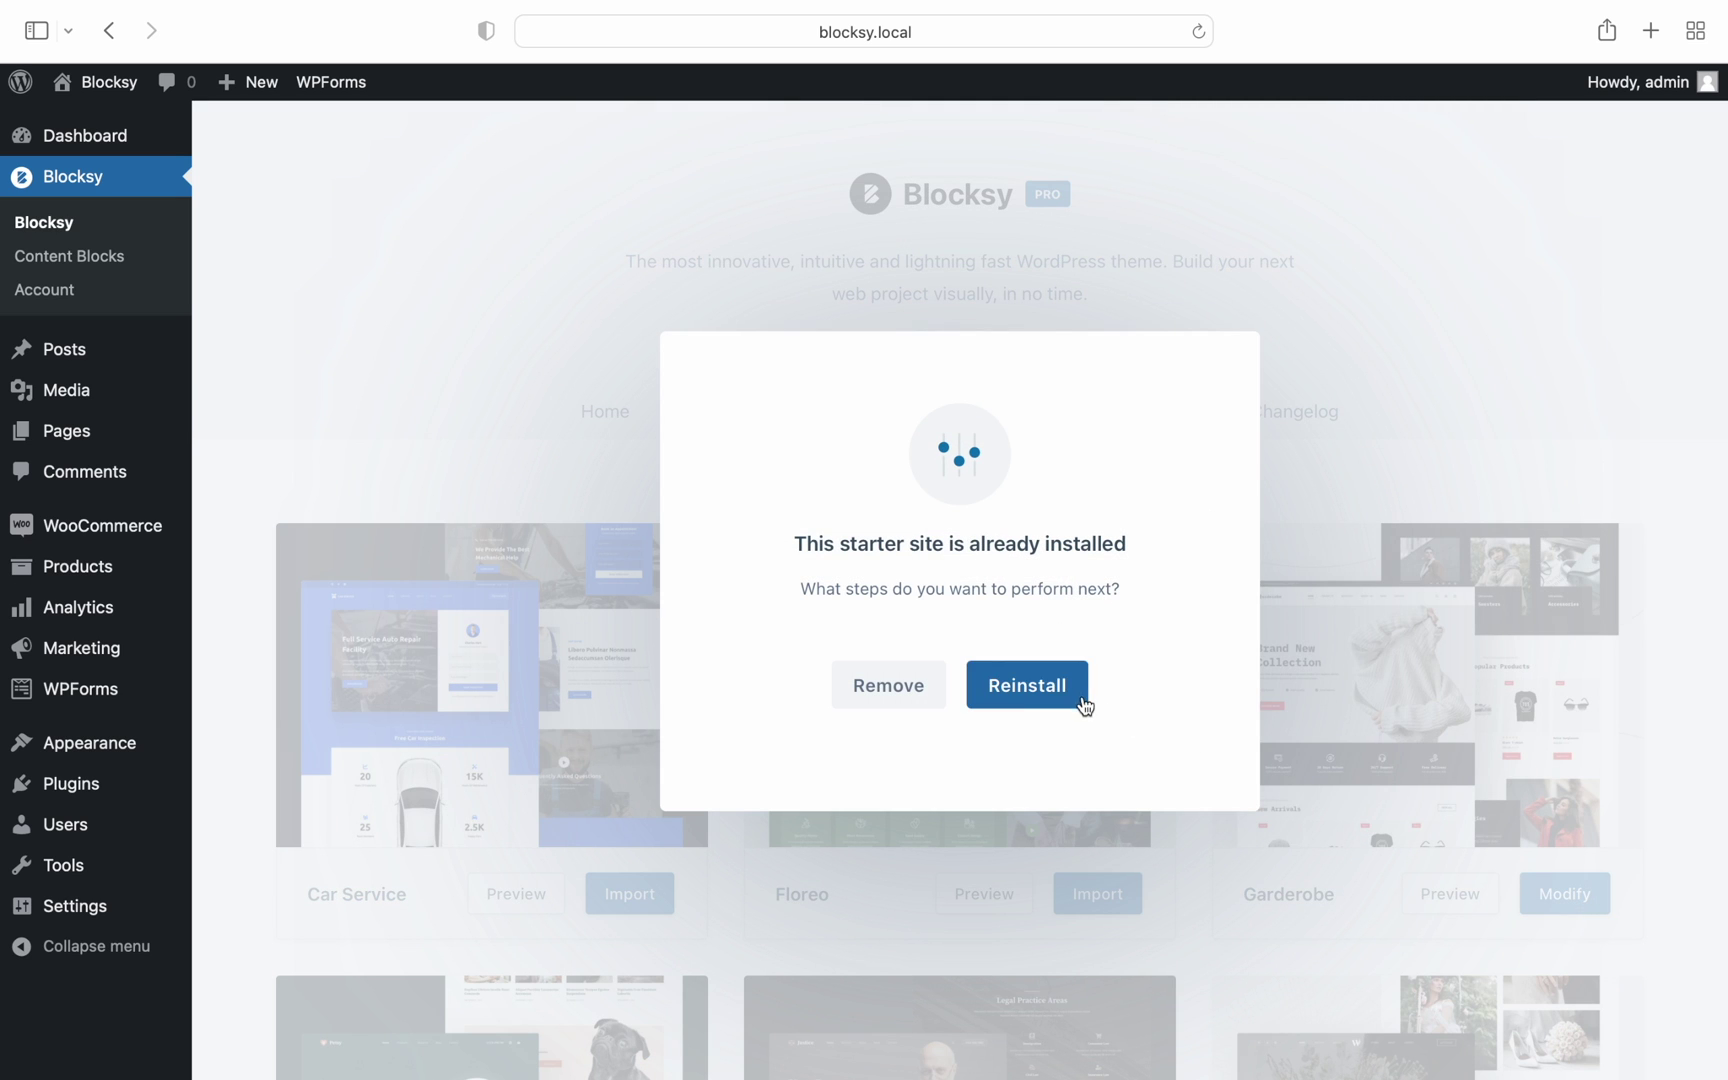
{"action": "left_click", "coordinate": [1080, 700]}
{"action": "left_click", "coordinate": [1172, 860]}
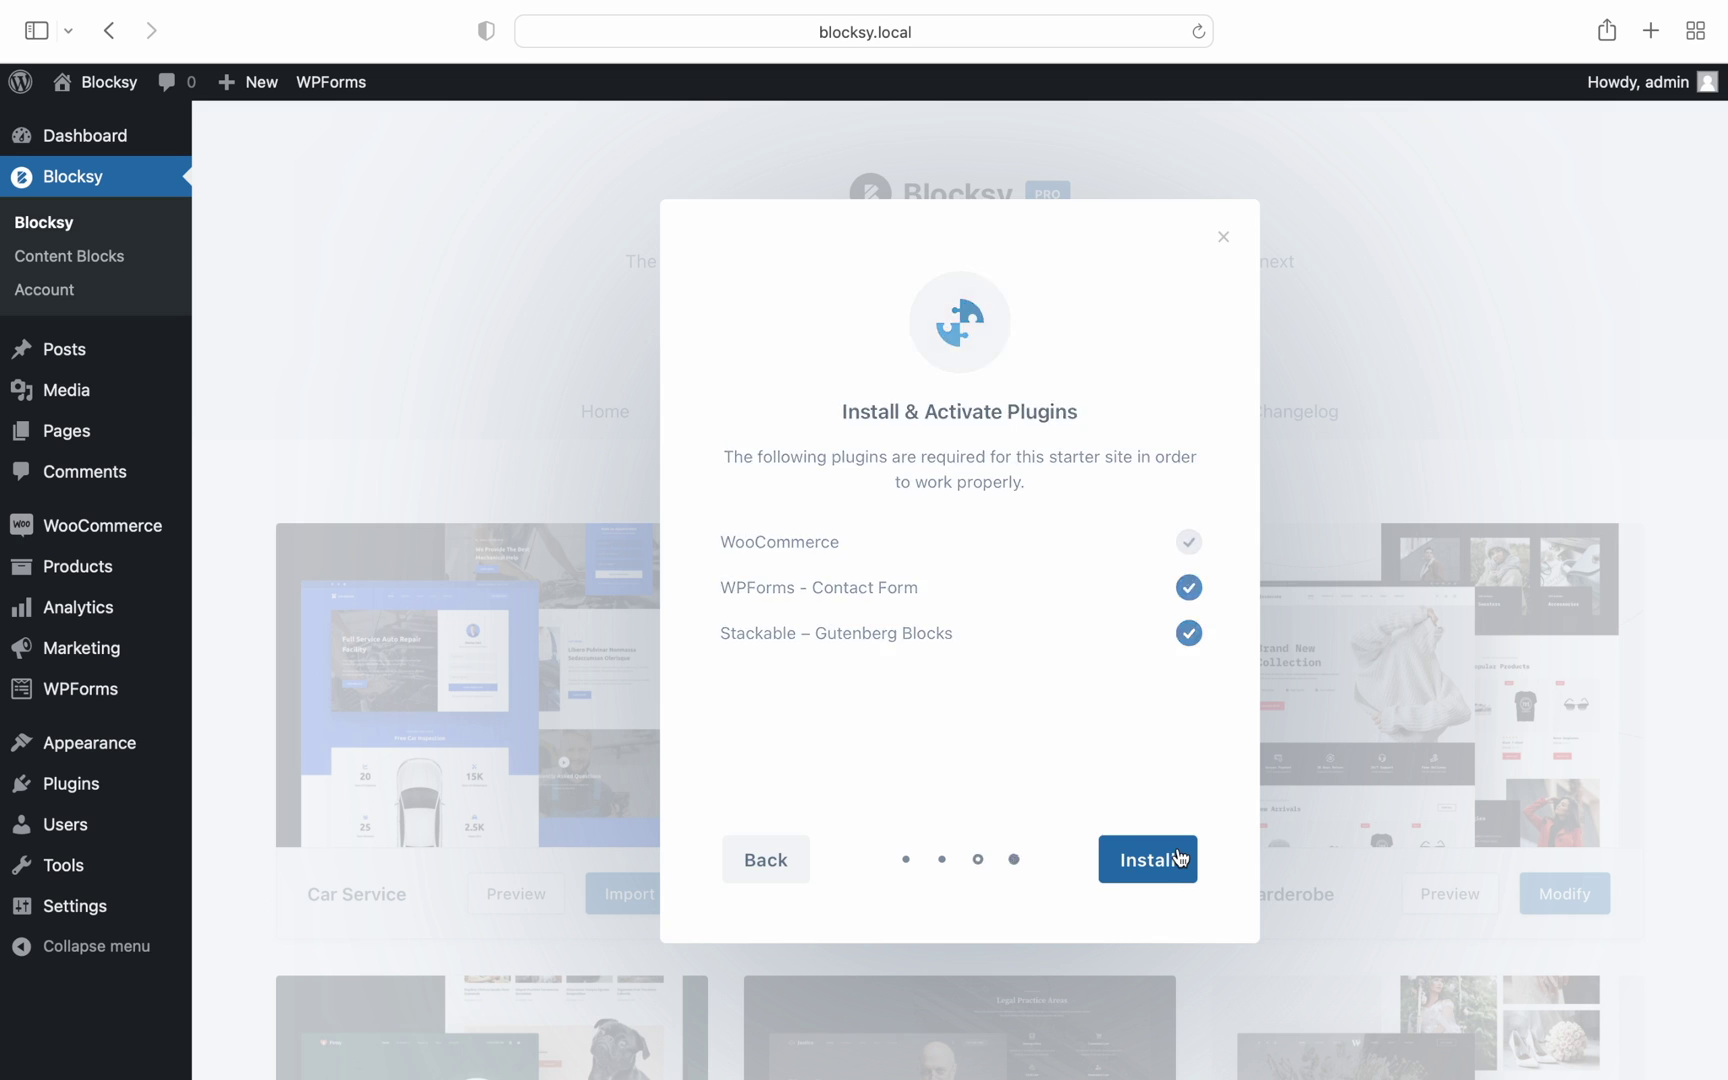
{"action": "left_click", "coordinate": [1182, 860]}
{"action": "left_click", "coordinate": [1182, 860]}
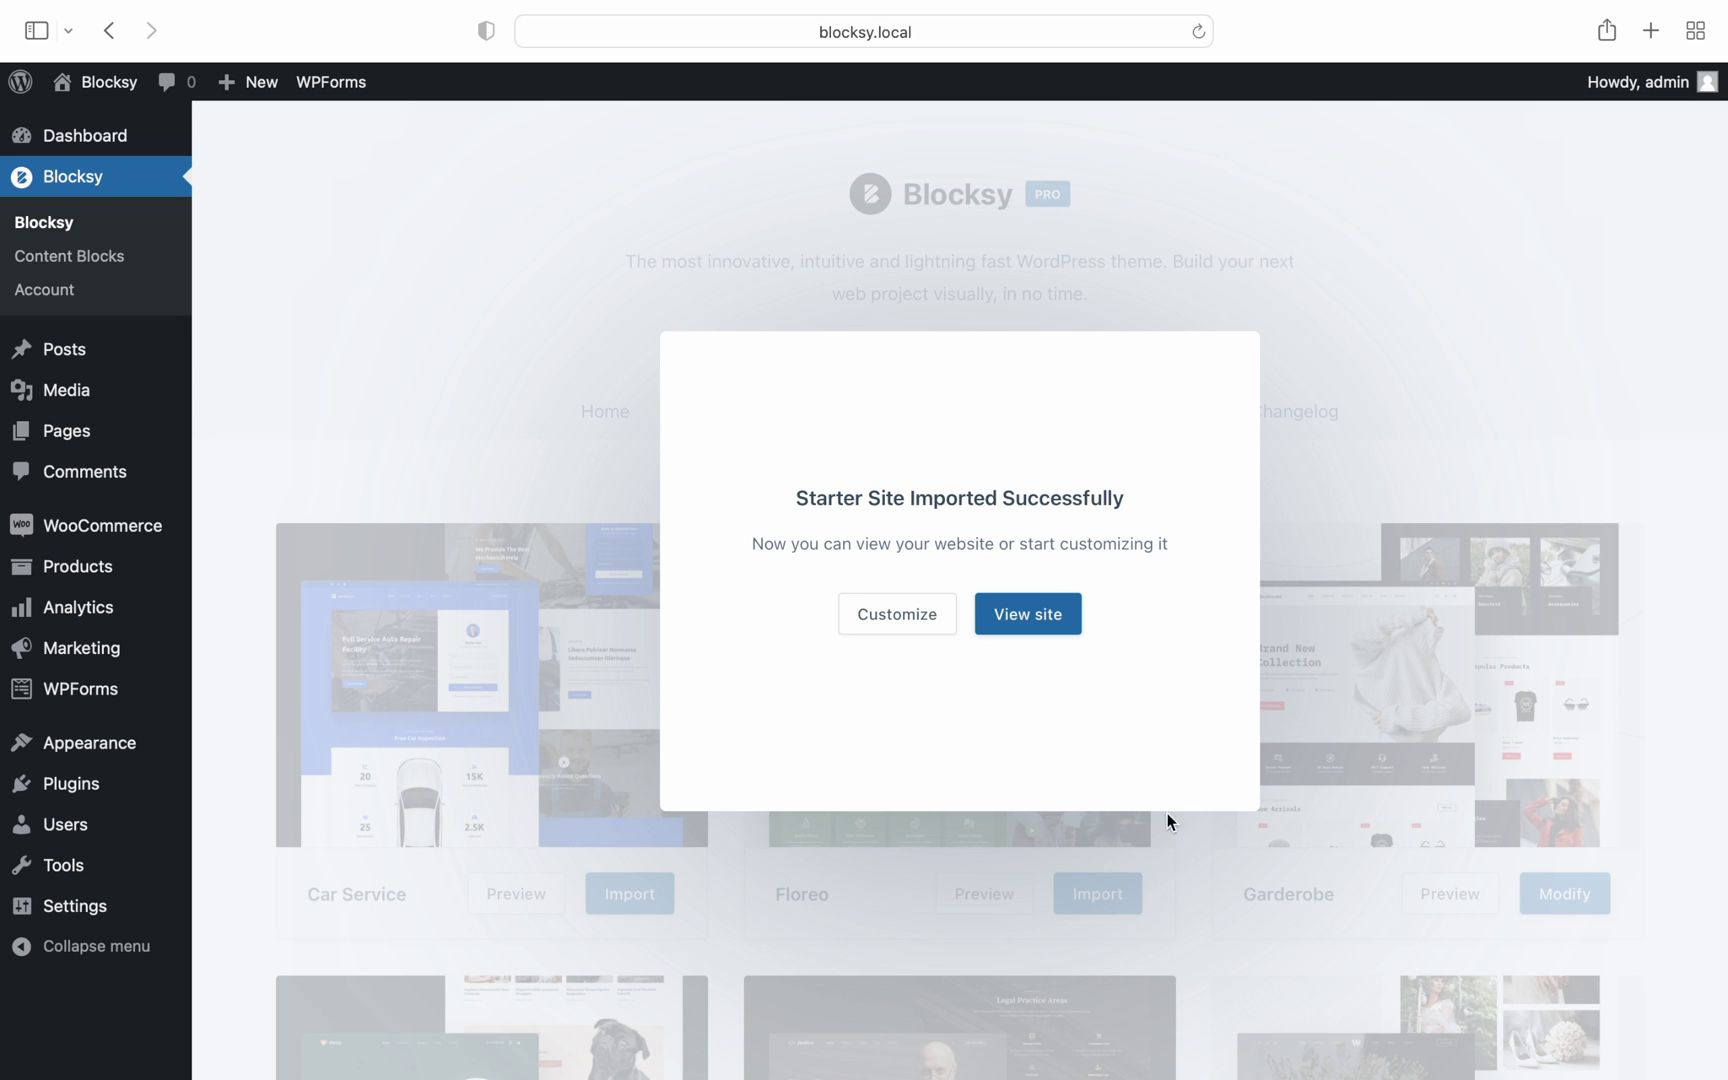
Step: View the imported Garderobe site and scroll down to the New Arrivals products
{"action": "left_click", "coordinate": [1034, 622]}
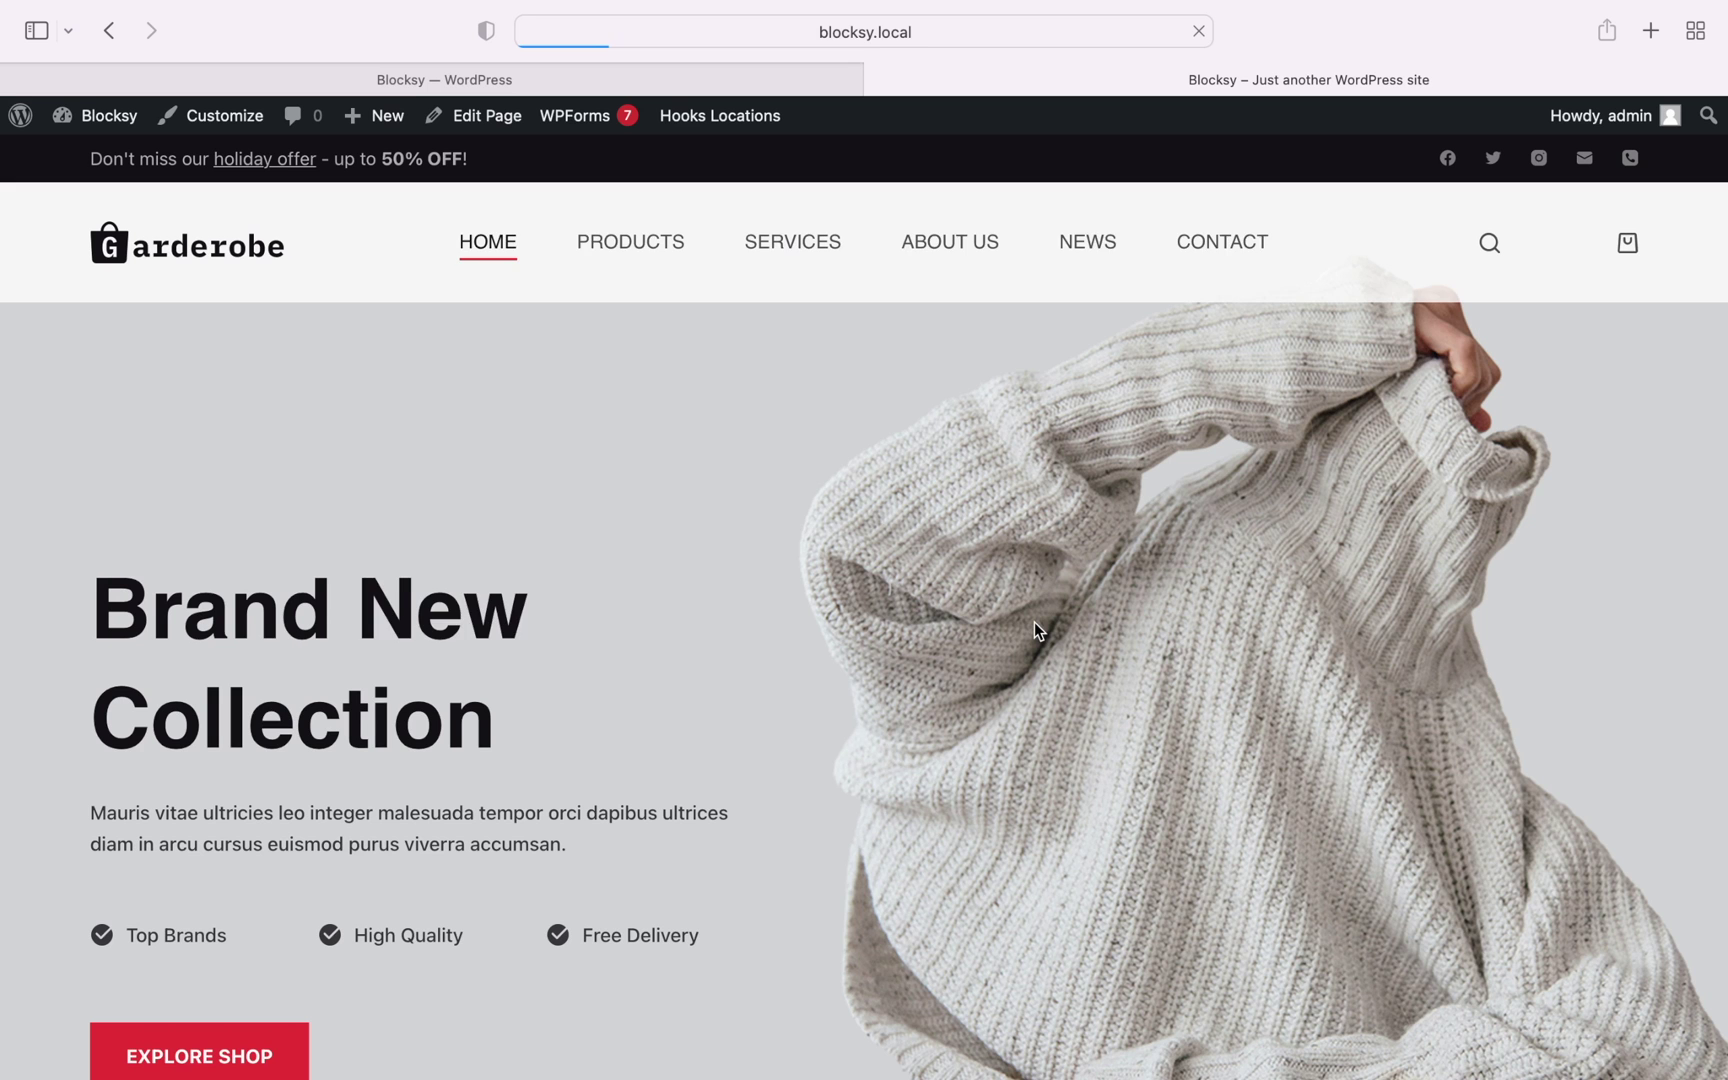
{"action": "scroll", "coordinate": [1034, 622], "scroll_direction": "down", "scroll_amount": 2}
{"action": "scroll", "coordinate": [1034, 622], "scroll_direction": "down", "scroll_amount": 3}
{"action": "scroll", "coordinate": [1034, 622], "scroll_direction": "down", "scroll_amount": 3}
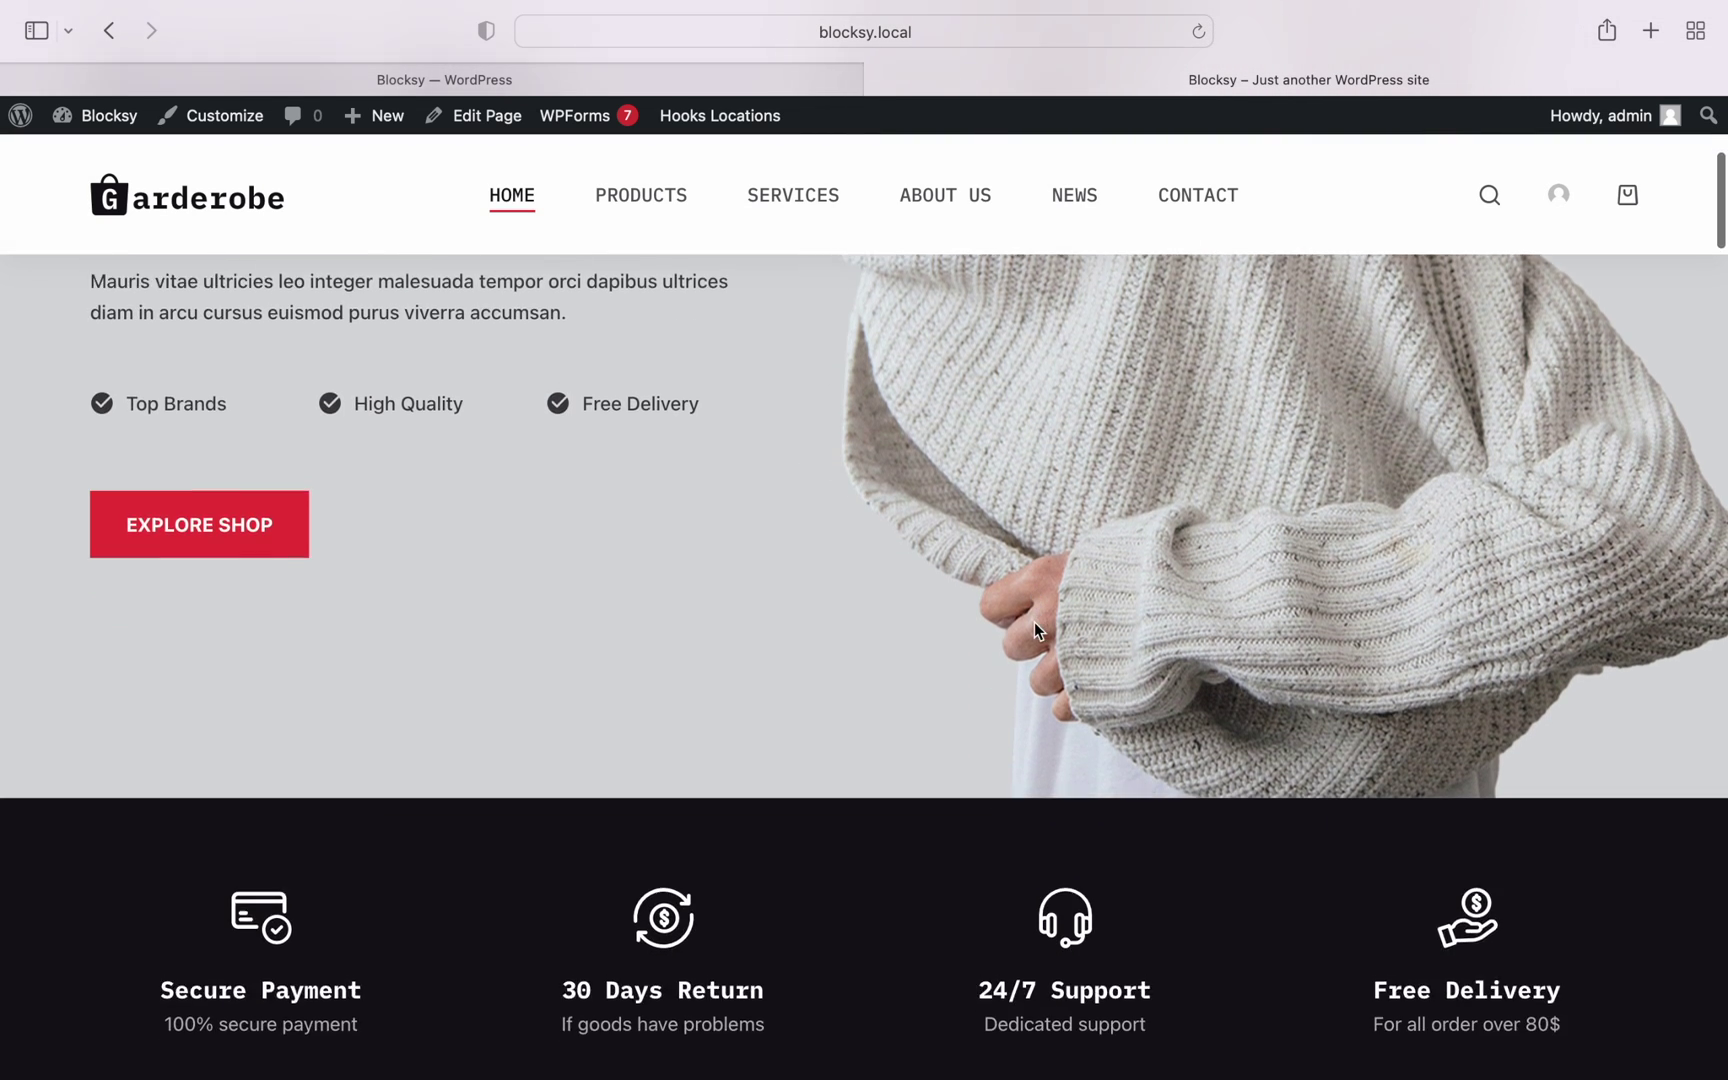
{"action": "scroll", "coordinate": [1034, 622], "scroll_direction": "down", "scroll_amount": 8}
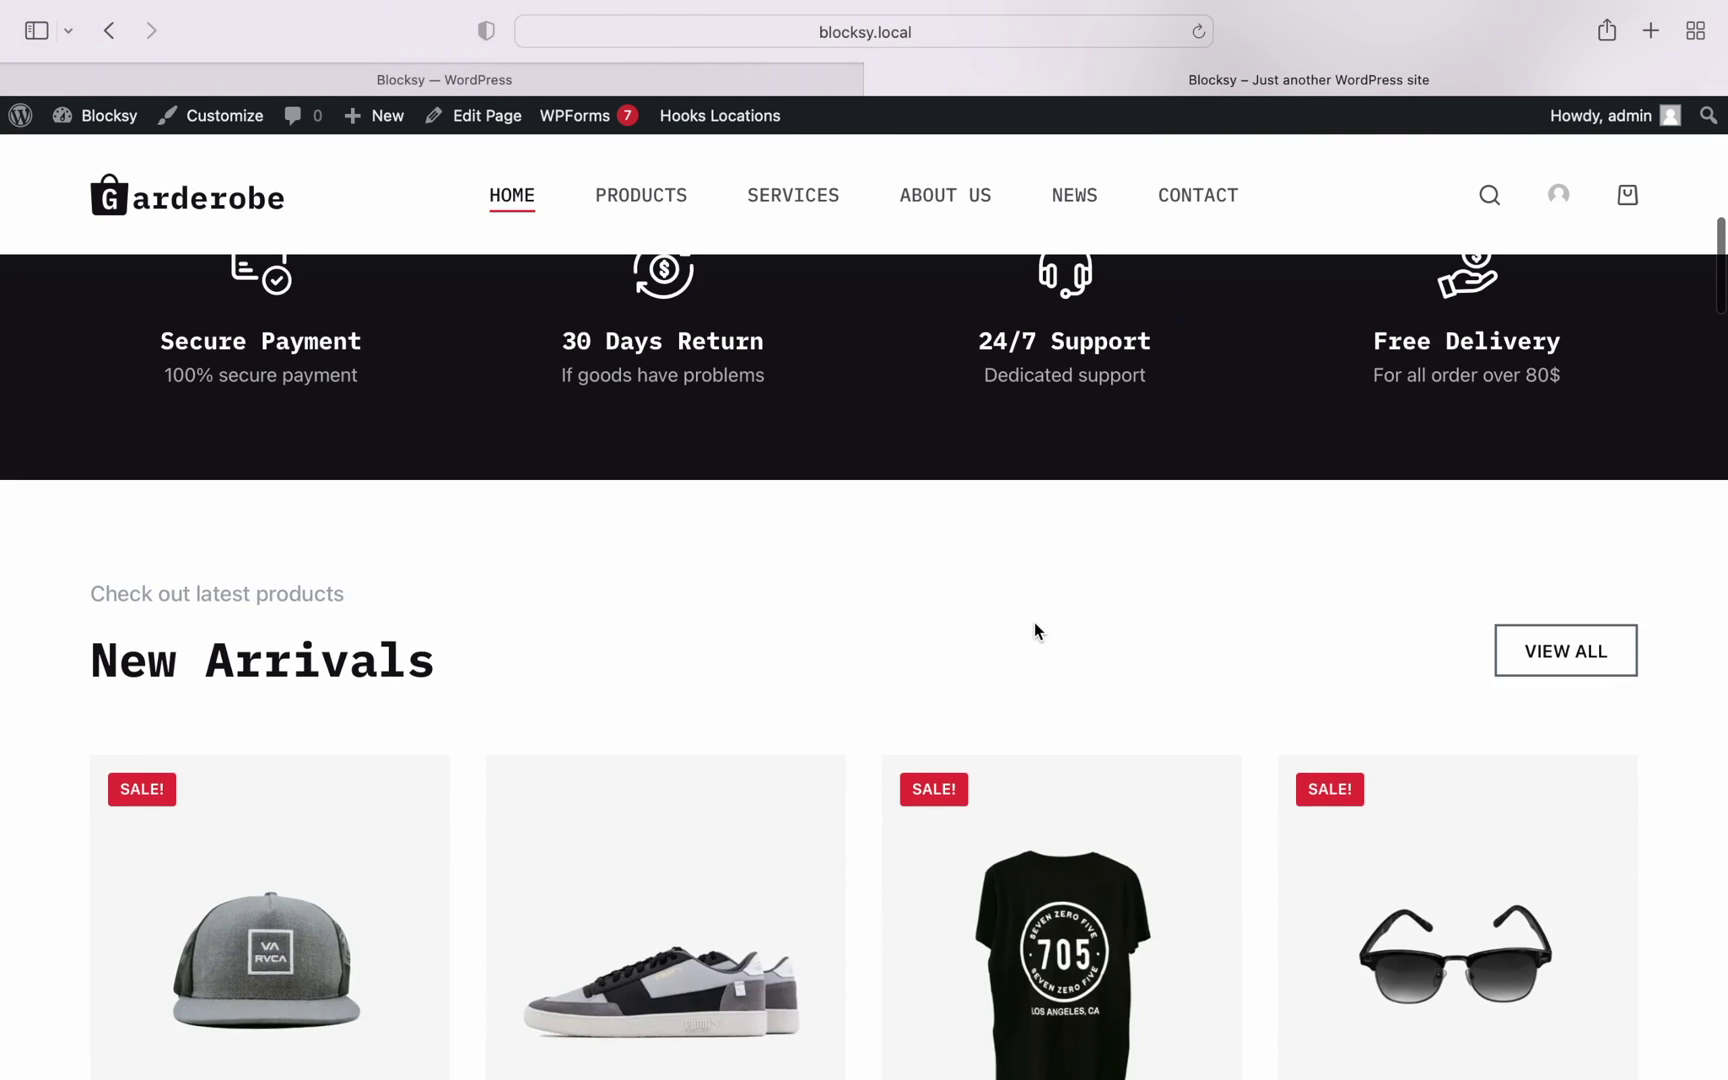